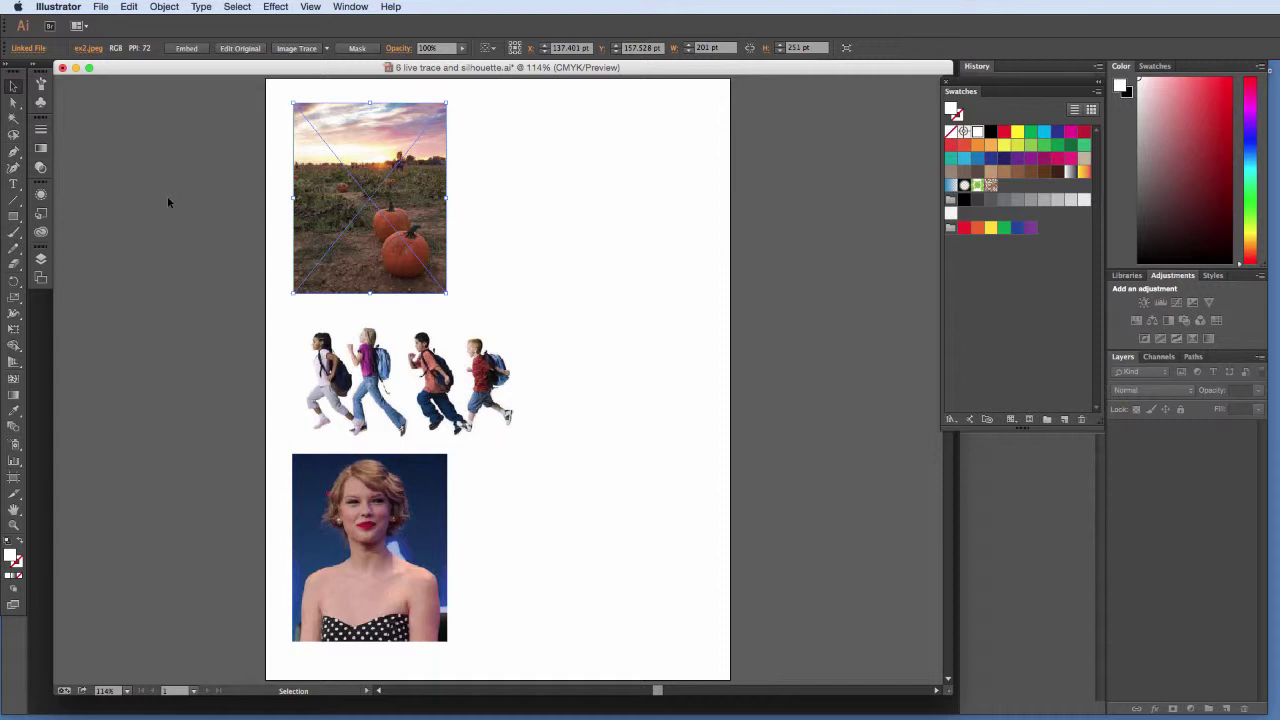
{"action": "left_click", "coordinate": [100, 7]}
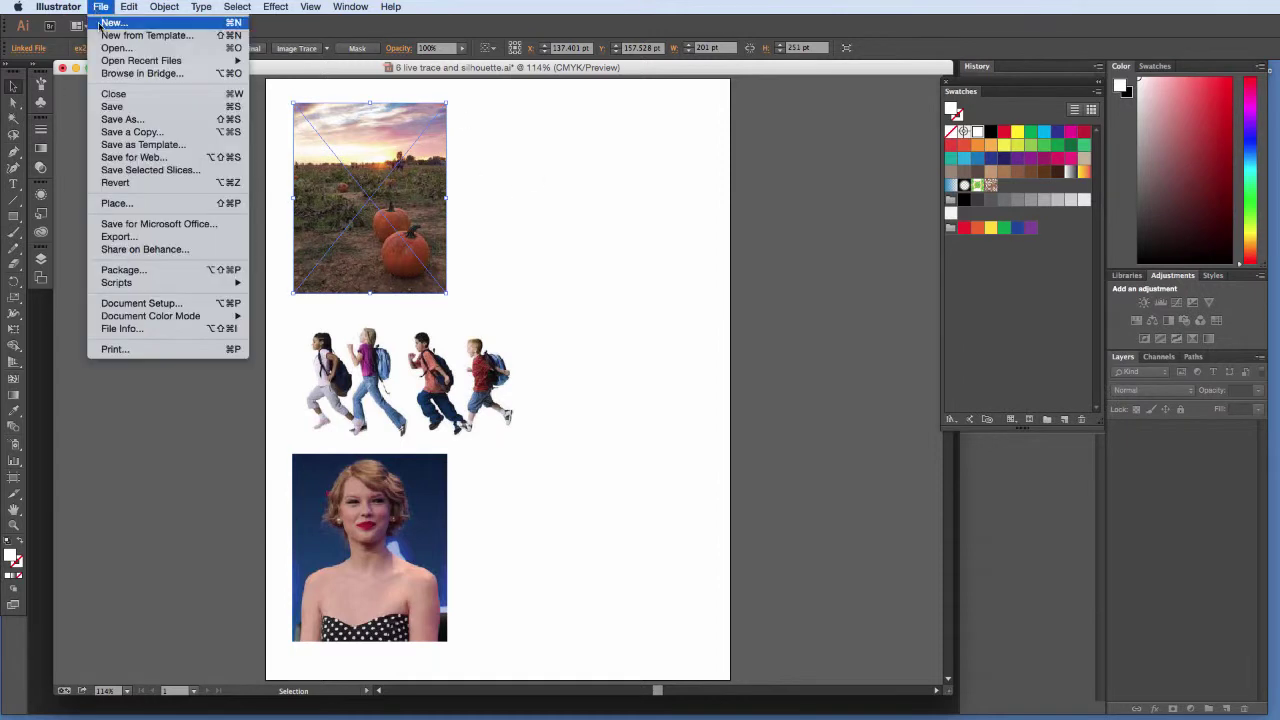
{"action": "left_click", "coordinate": [587, 216]}
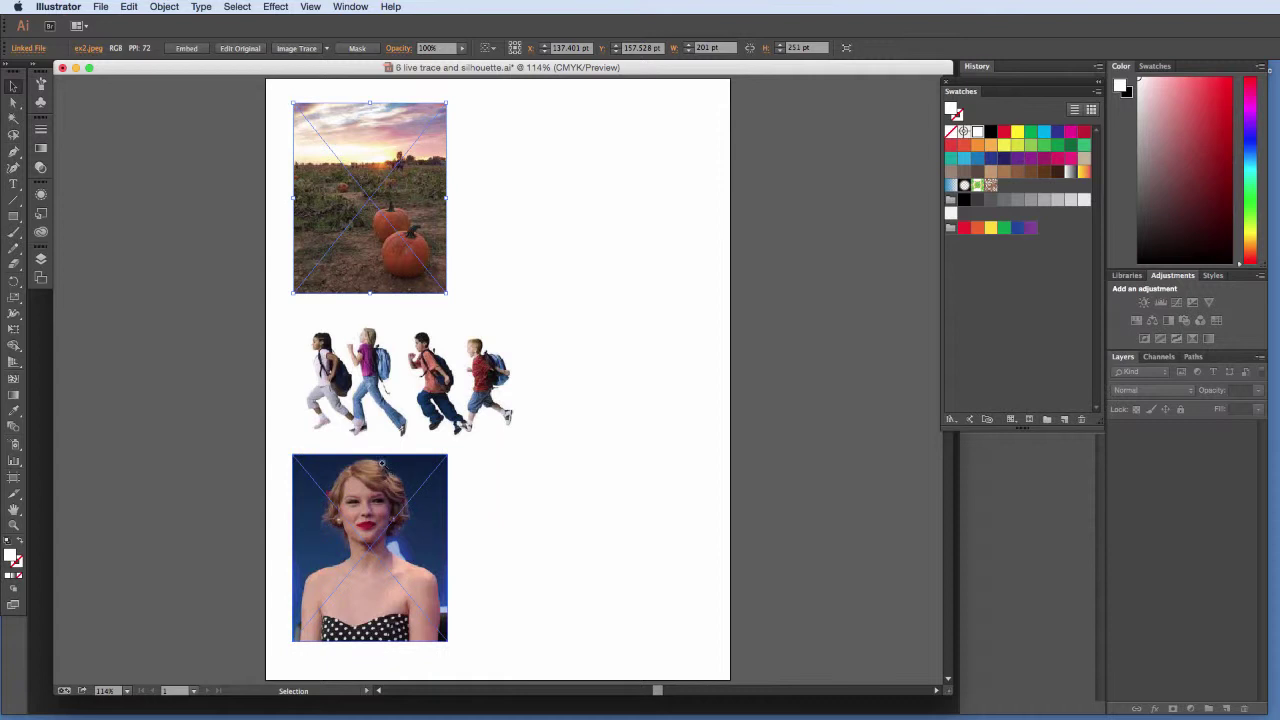
Trace the selected pumpkin field photo with Image Trace using the Low Fidelity Photo preset
{"action": "key", "text": "z"}
{"action": "left_click_drag", "start_coordinate": [284, 95], "coordinate": [458, 310]}
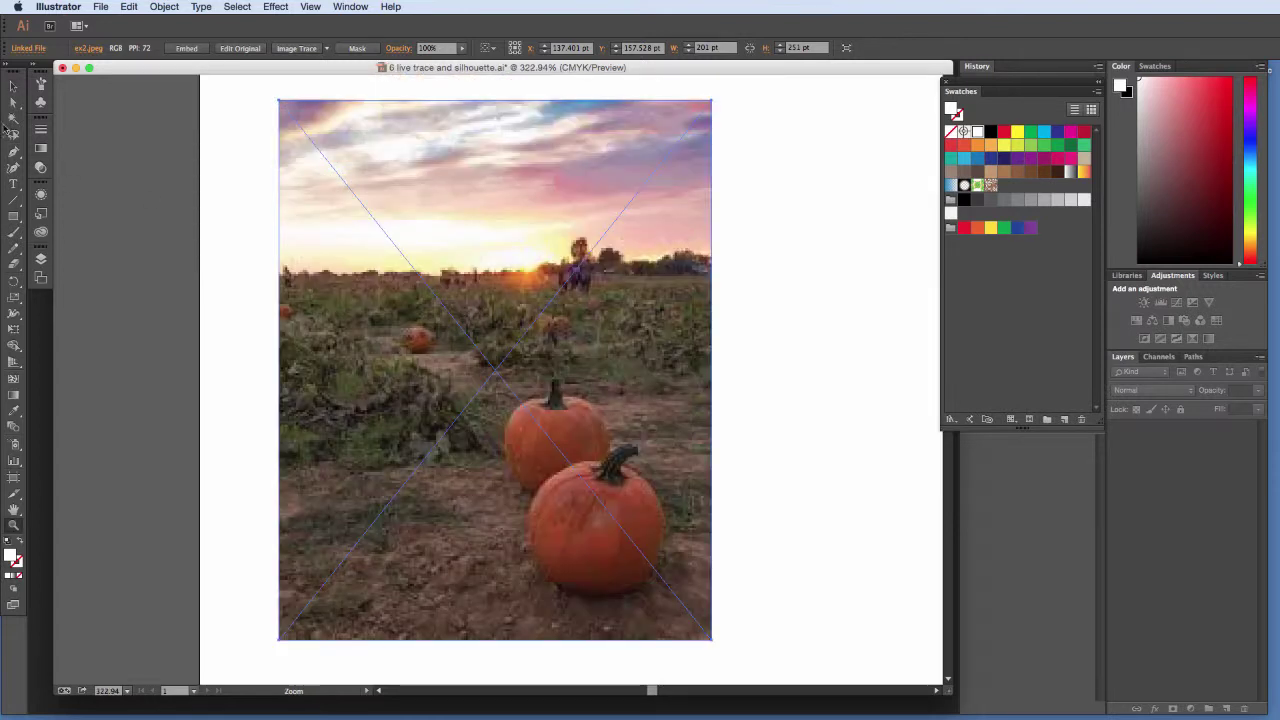
{"action": "key", "text": "h"}
{"action": "left_click_drag", "start_coordinate": [497, 220], "coordinate": [351, 220]}
{"action": "key", "text": "v"}
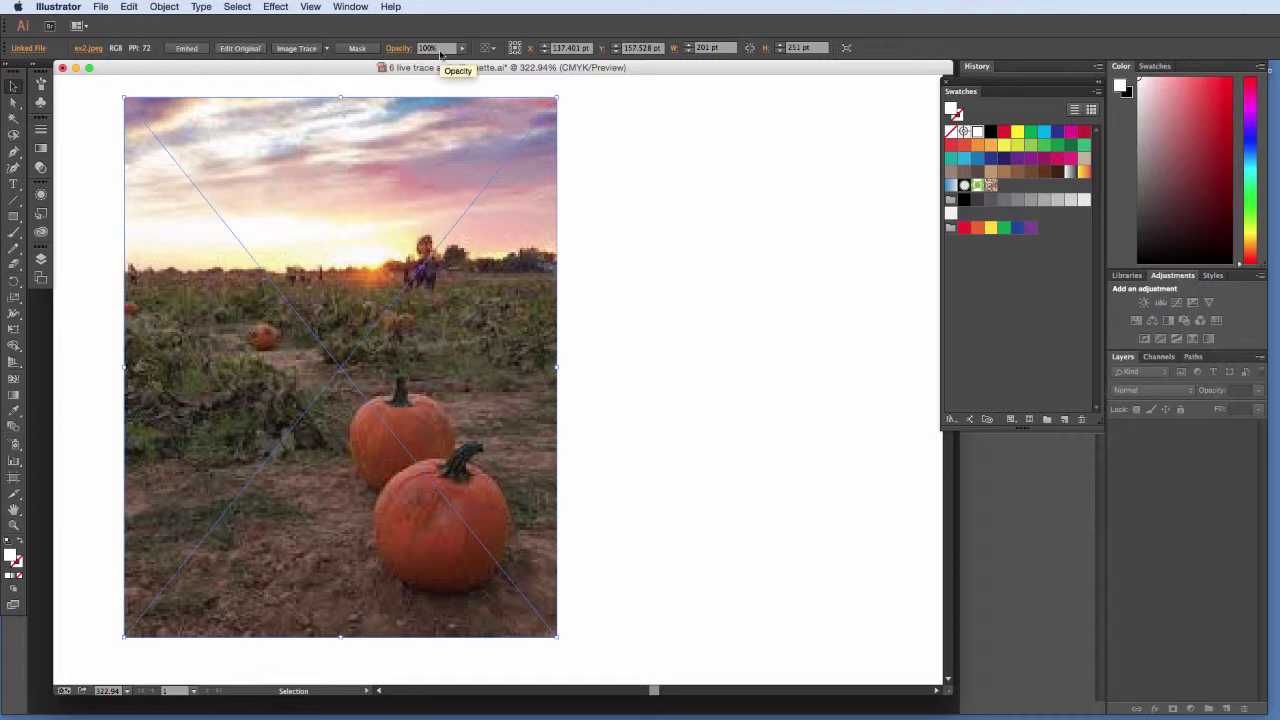
{"action": "left_click", "coordinate": [326, 49]}
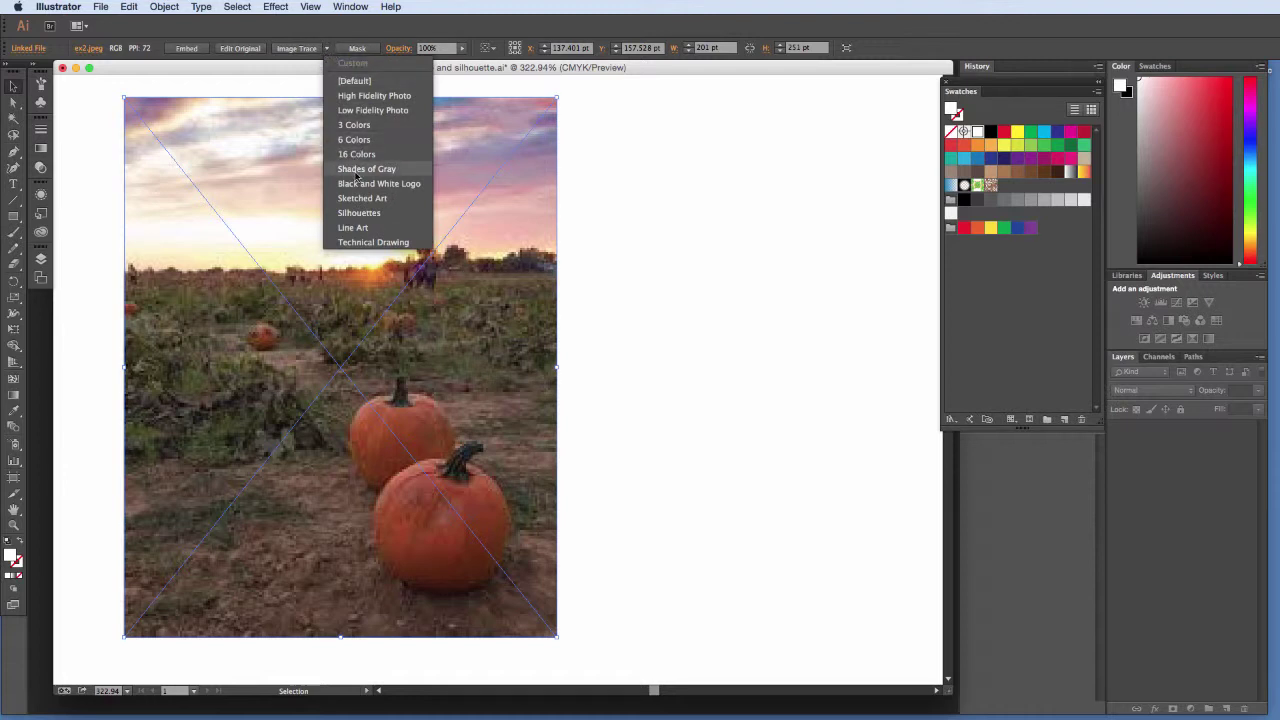
{"action": "left_click", "coordinate": [361, 113]}
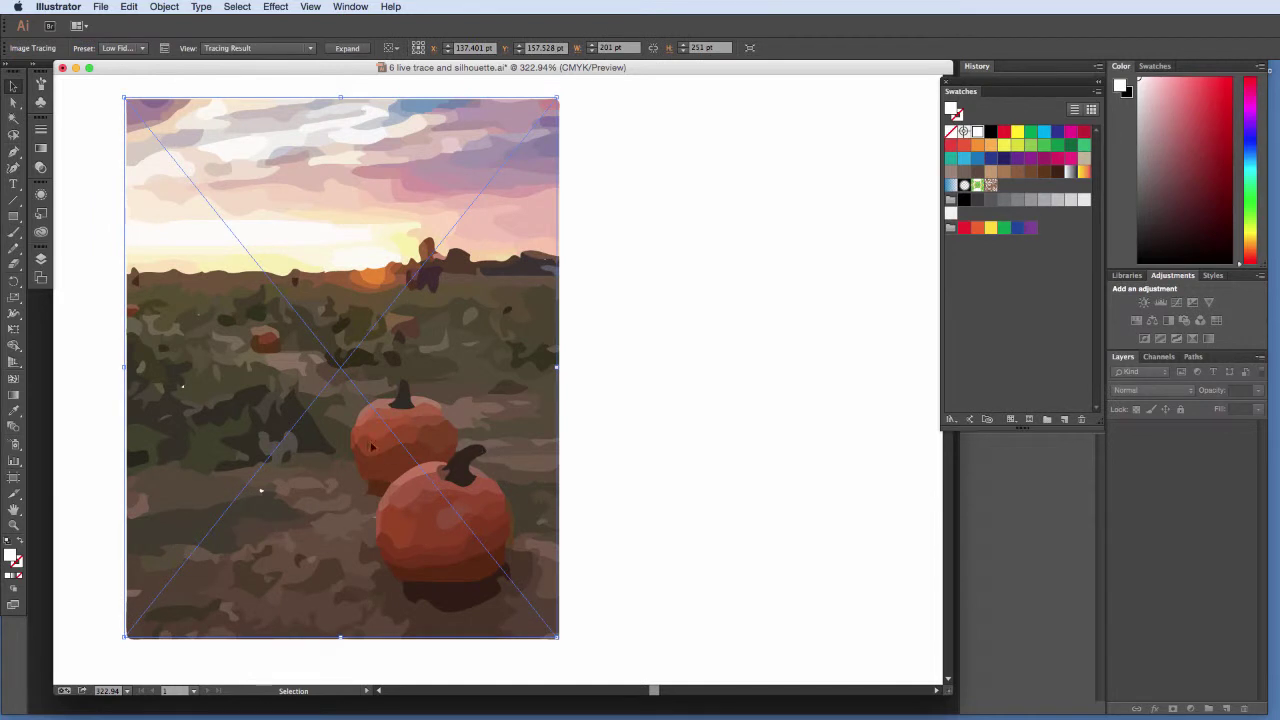
Show the detailed Image Trace settings beside the pumpkin photo and set the preset to 6 Colors
{"action": "left_click", "coordinate": [164, 48]}
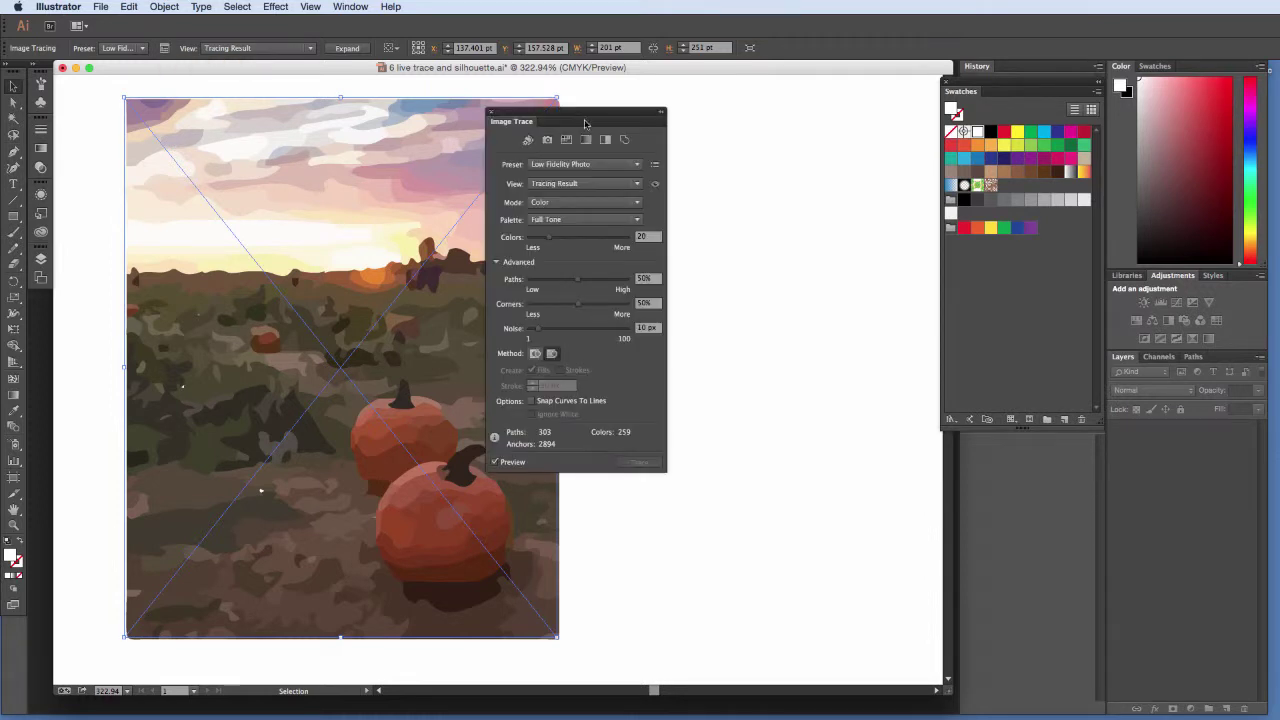
{"action": "left_click_drag", "start_coordinate": [592, 121], "coordinate": [705, 117]}
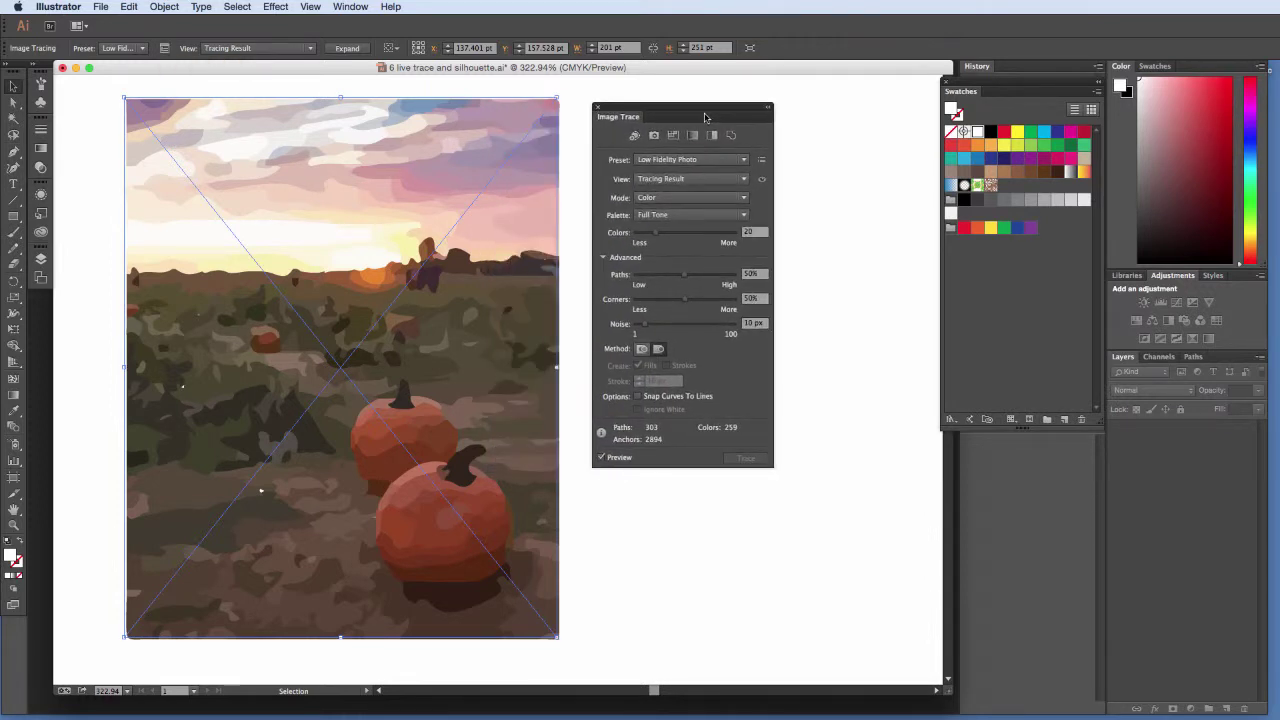
{"action": "left_click", "coordinate": [732, 161]}
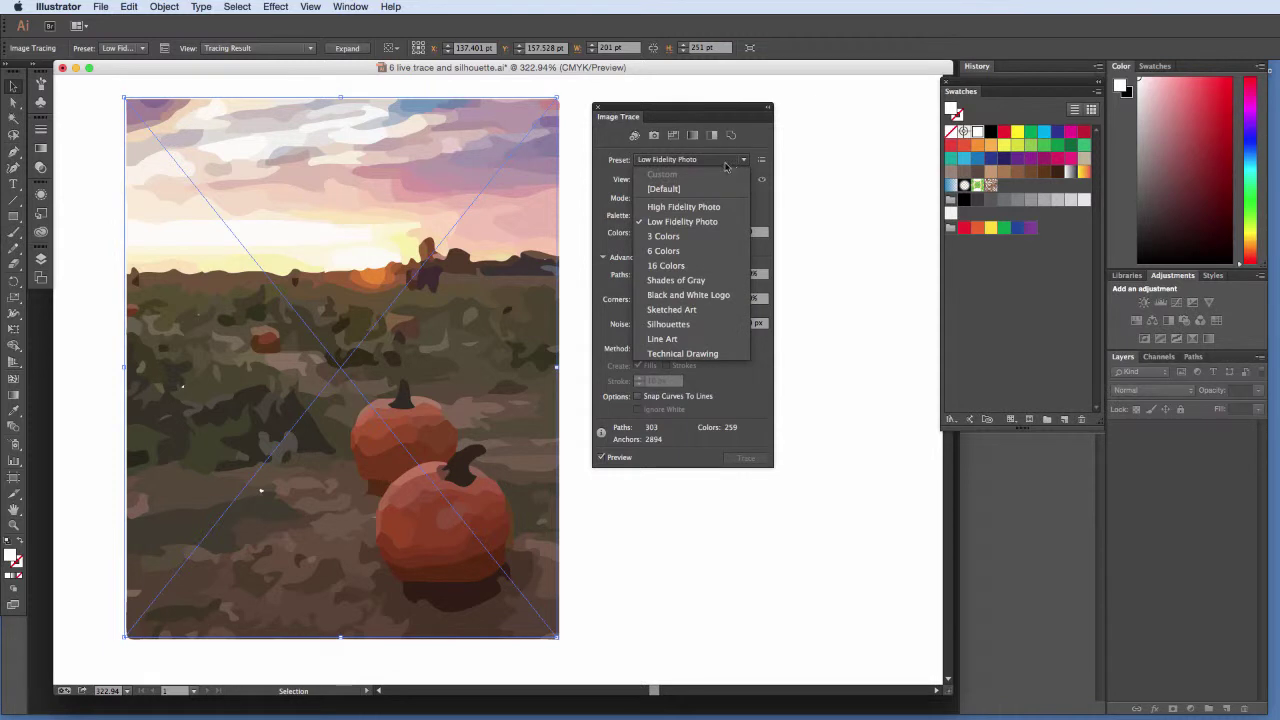
{"action": "left_click", "coordinate": [679, 250]}
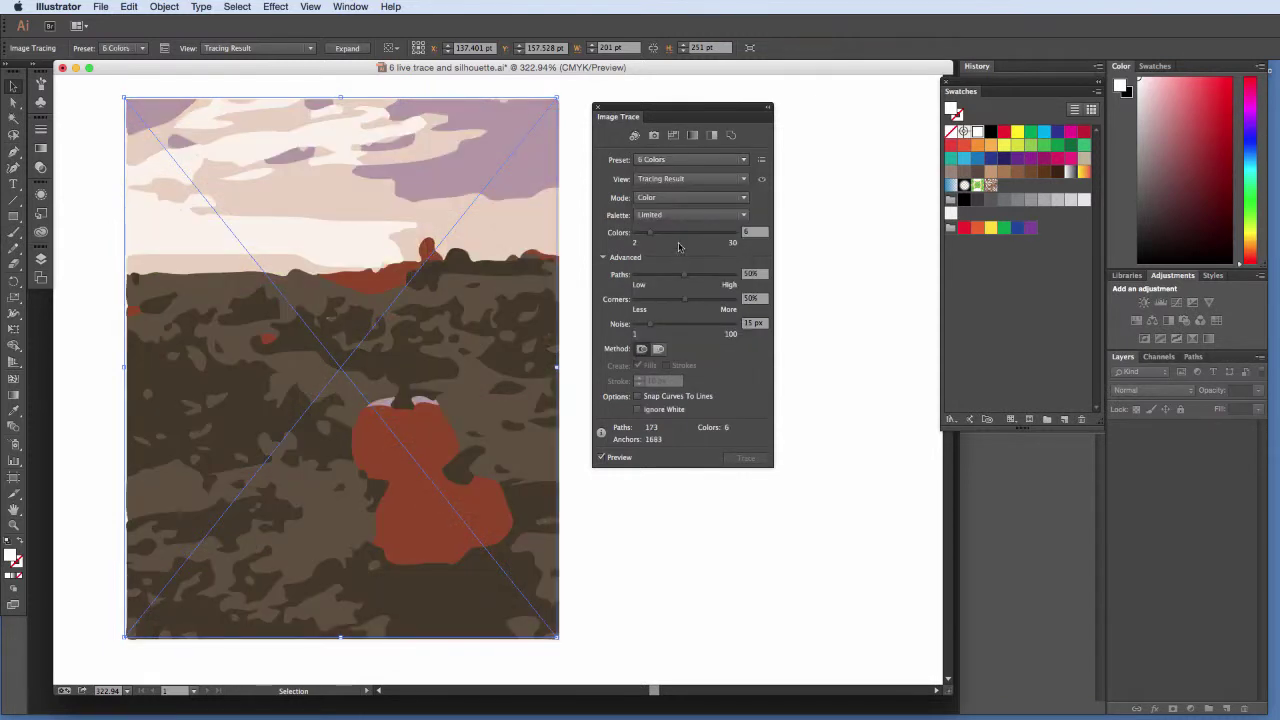
{"action": "left_click", "coordinate": [743, 198]}
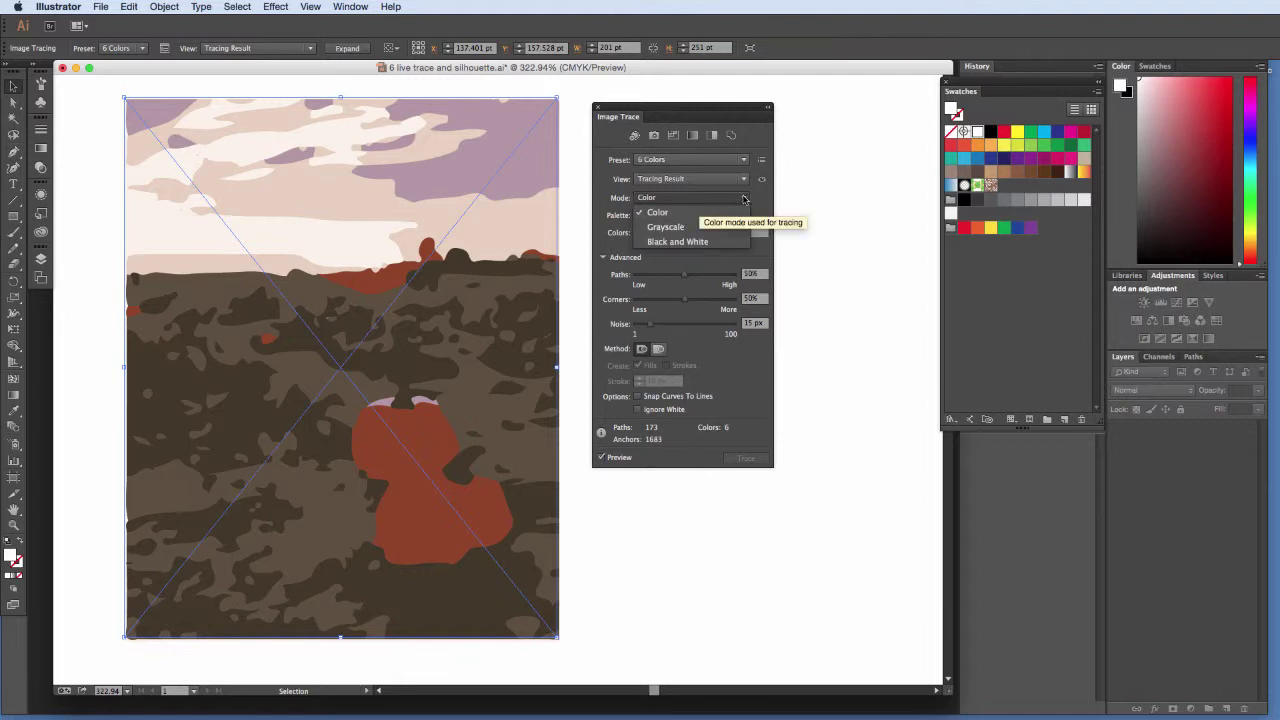
{"action": "left_click", "coordinate": [743, 198]}
{"action": "left_click", "coordinate": [718, 198]}
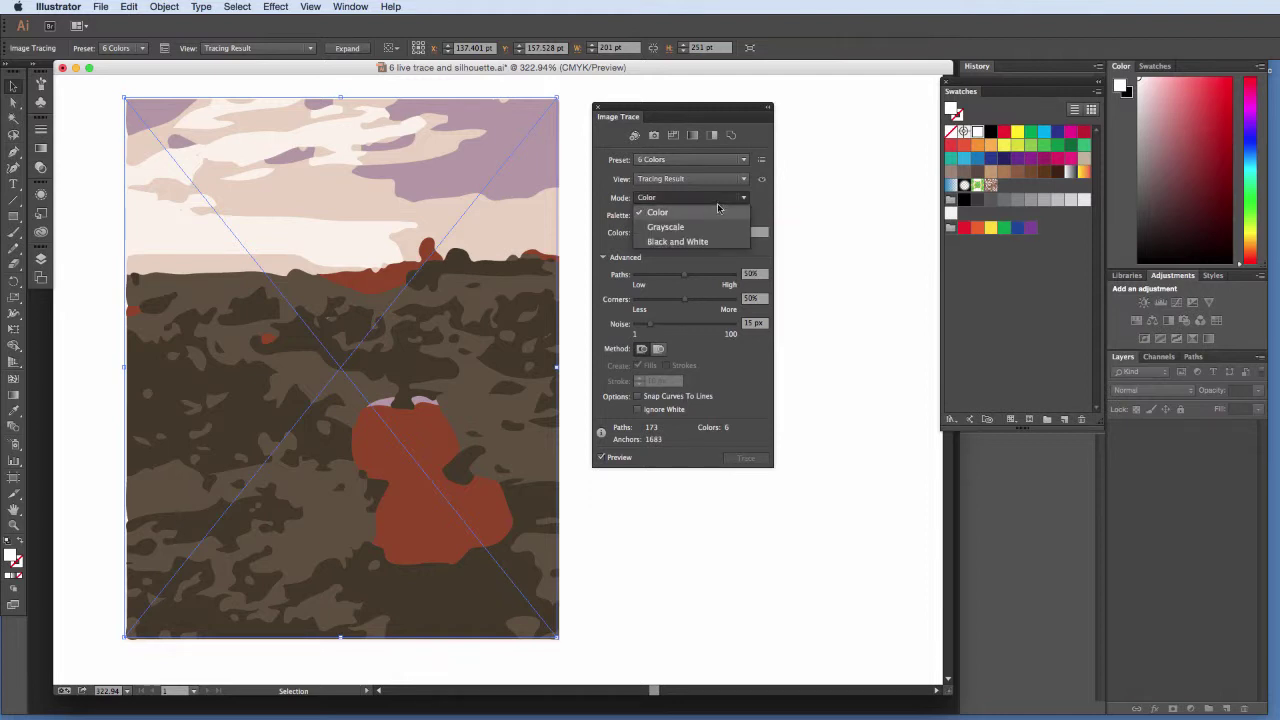
{"action": "left_click", "coordinate": [758, 199]}
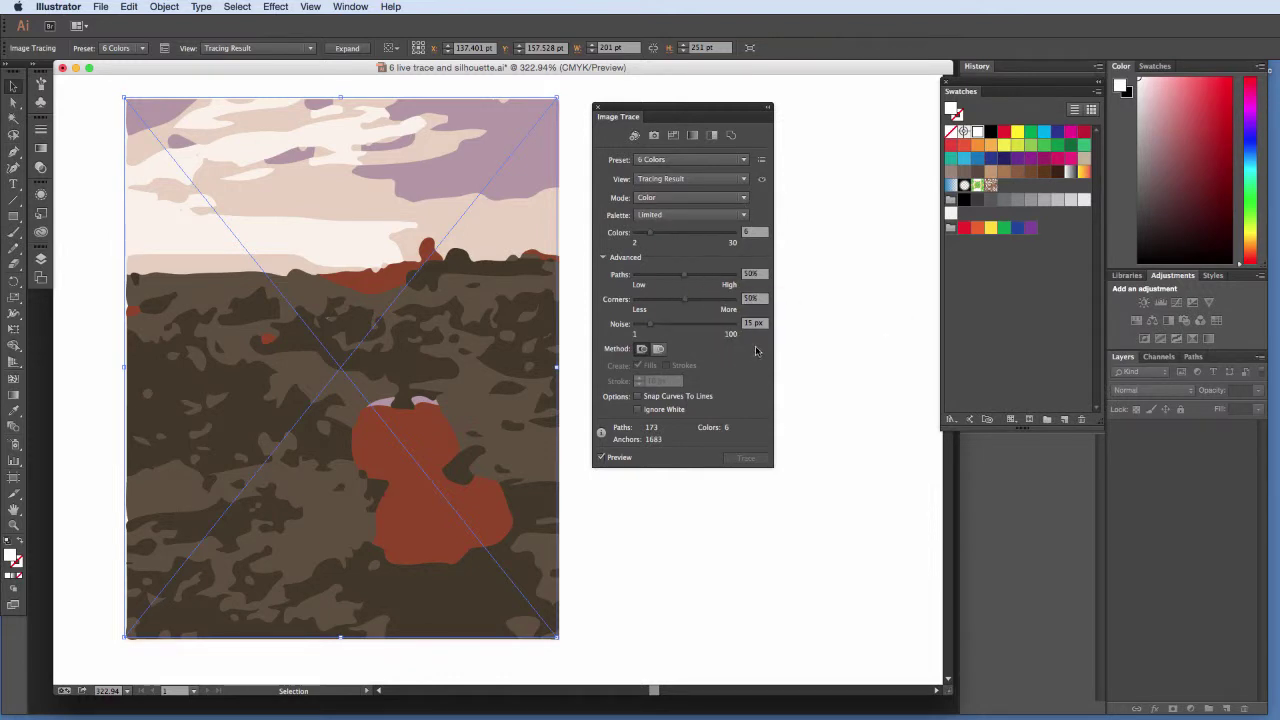
Change the pumpkin photo's tracing preset to 16 Colors and close the Image Trace settings
{"action": "left_click", "coordinate": [713, 163]}
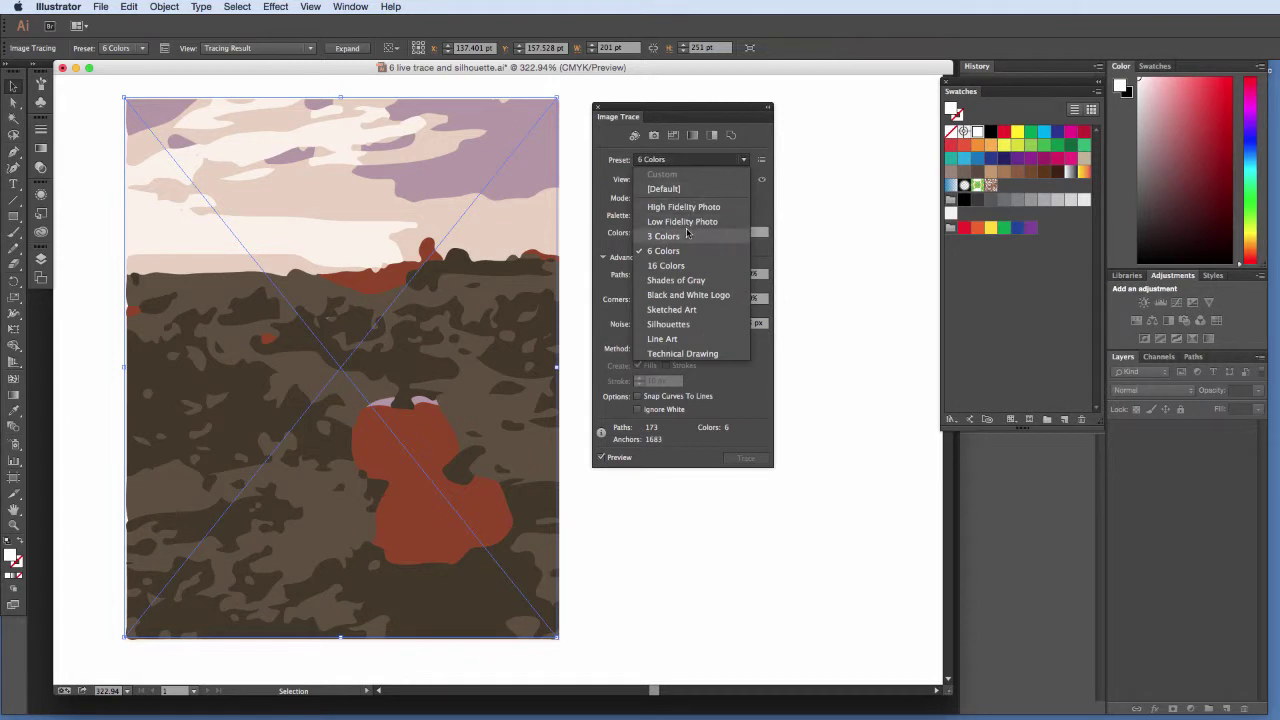
{"action": "left_click", "coordinate": [681, 267]}
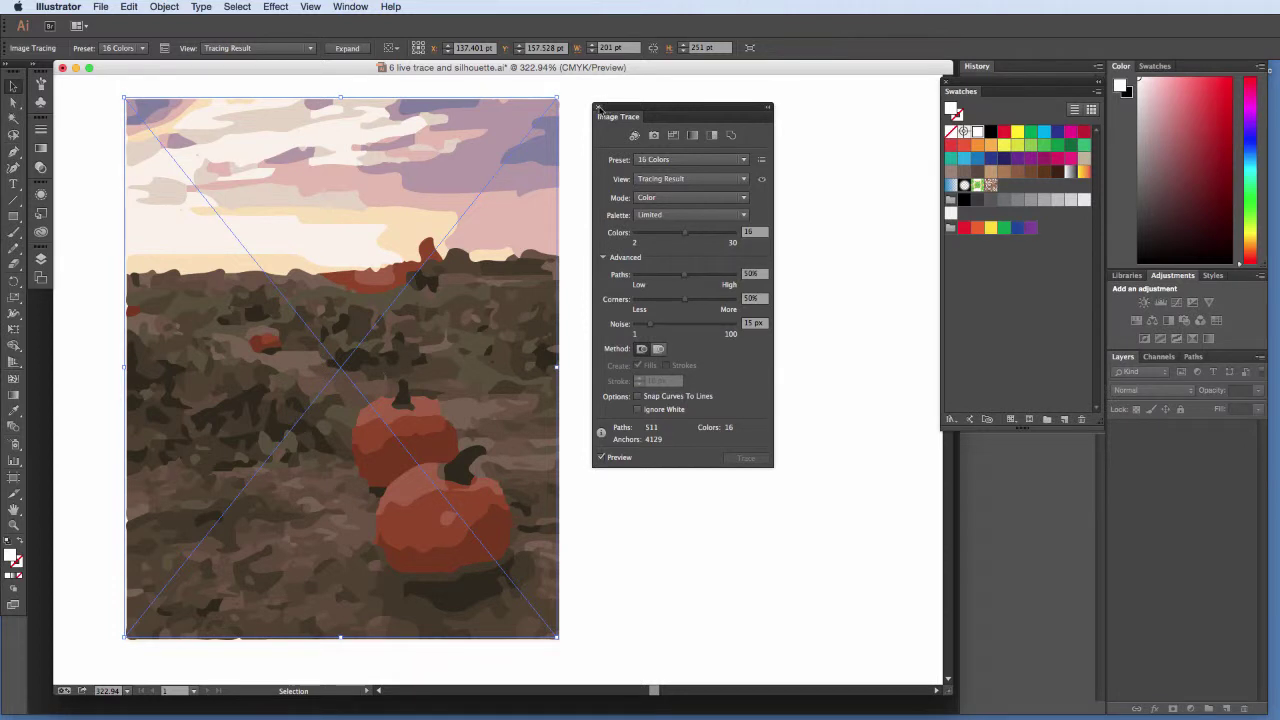
{"action": "left_click", "coordinate": [598, 108]}
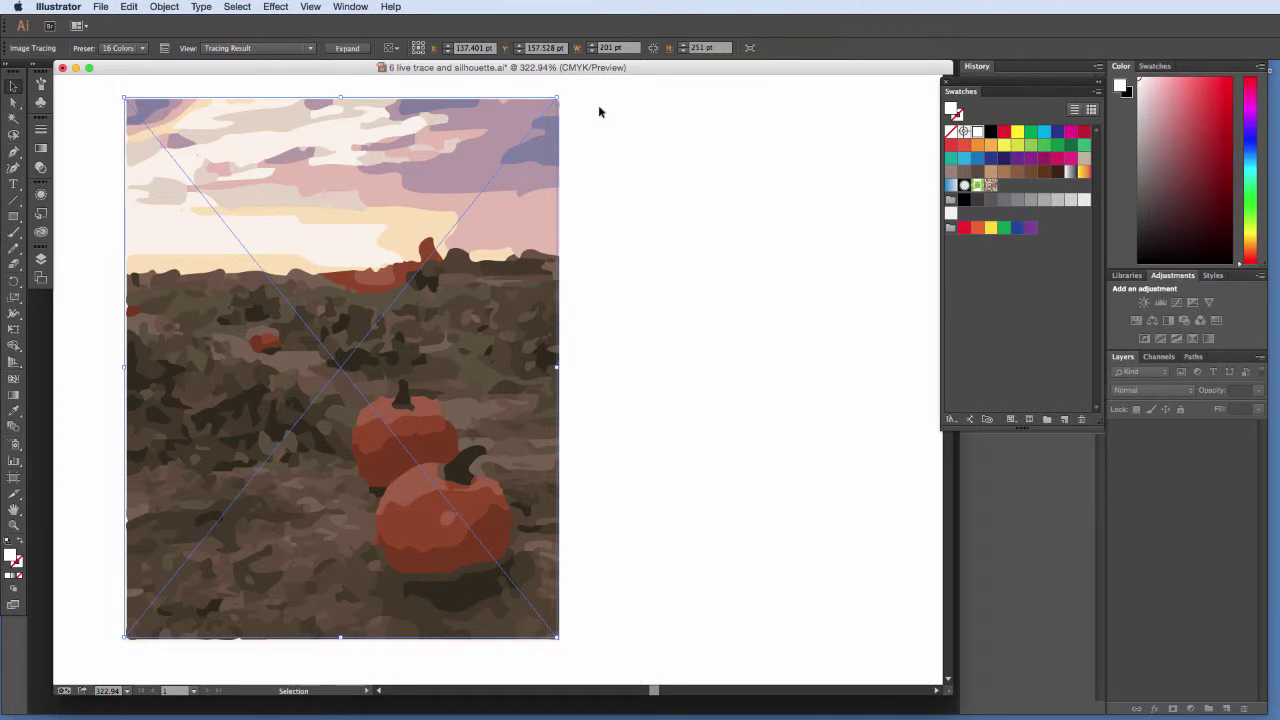
Expand the pumpkin tracing into editable vector paths and deselect the artwork
{"action": "left_click", "coordinate": [347, 48]}
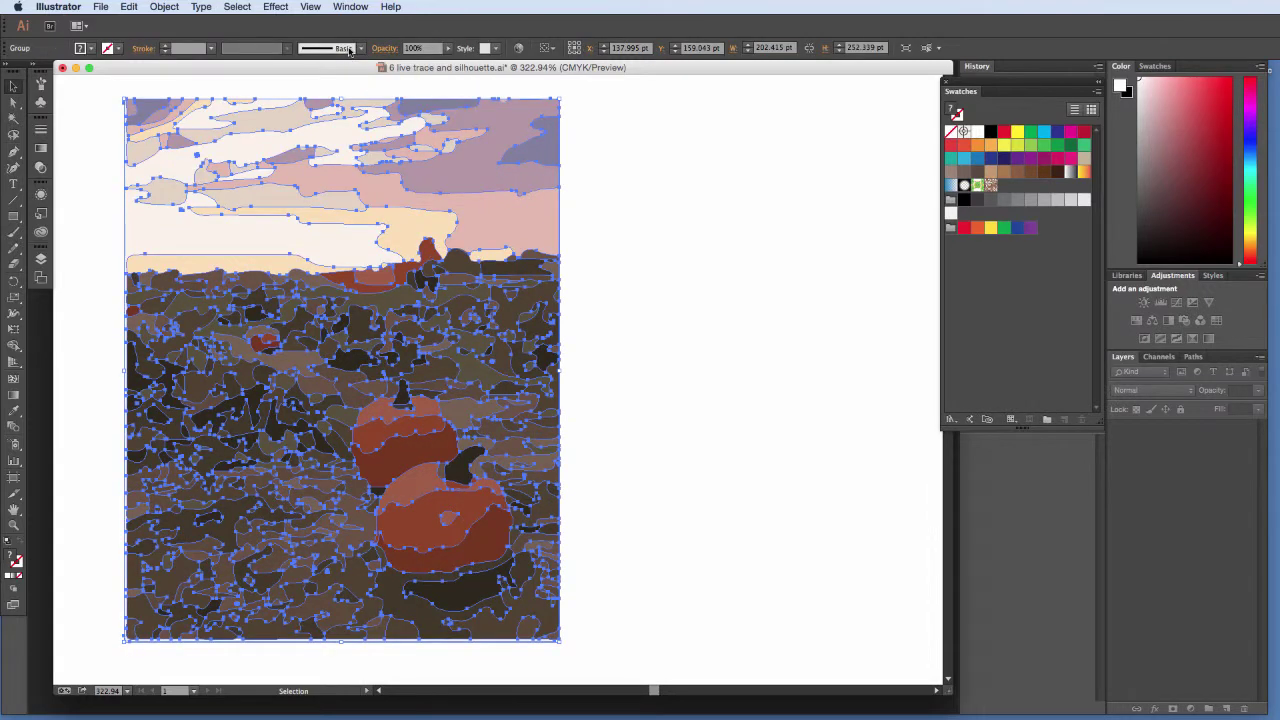
{"action": "key", "text": "a"}
{"action": "left_click", "coordinate": [620, 424]}
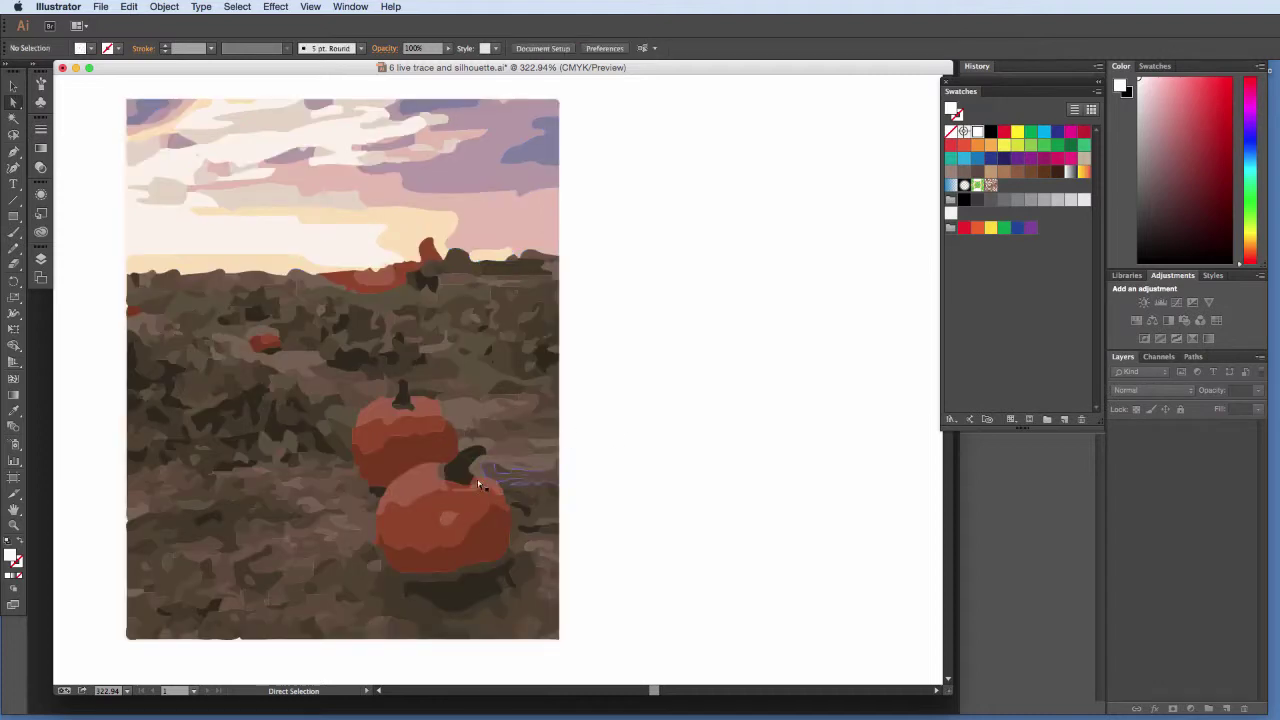
Try a CMYK Yellow fill on the large middle shape of the front pumpkin and undo the colour change
{"action": "left_click", "coordinate": [452, 511]}
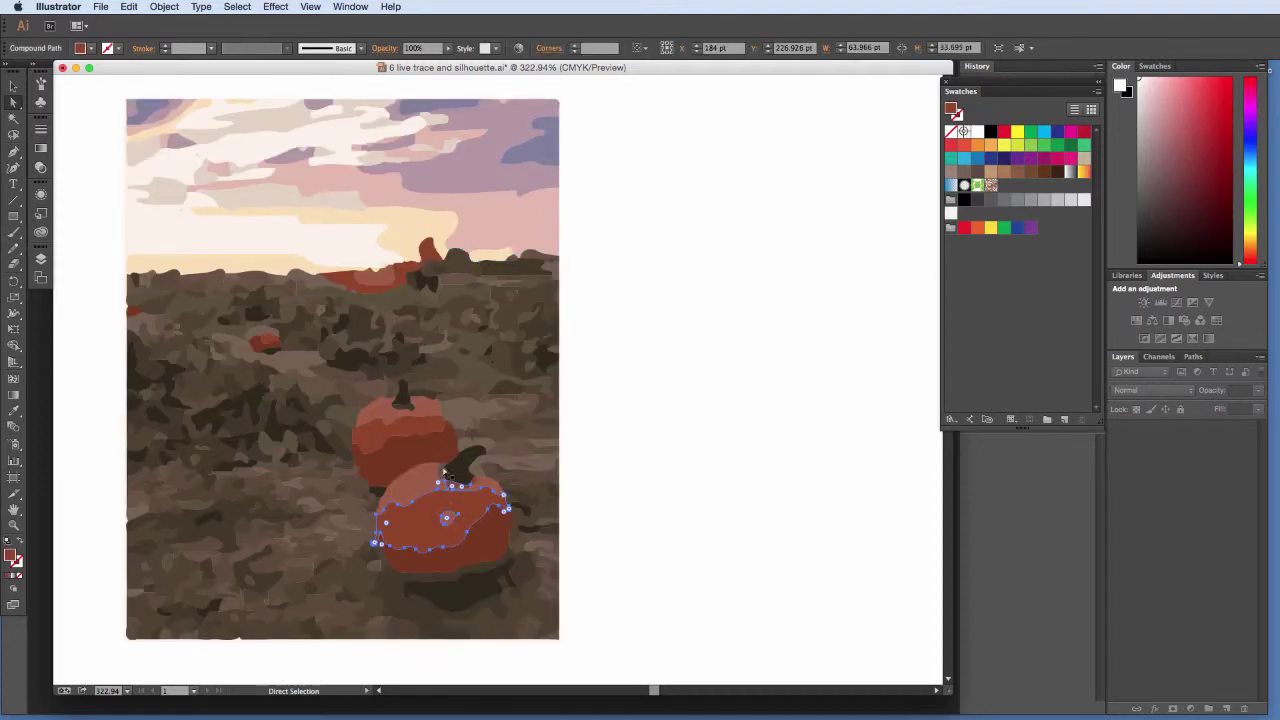
{"action": "left_click", "coordinate": [91, 48]}
{"action": "left_click", "coordinate": [91, 48]}
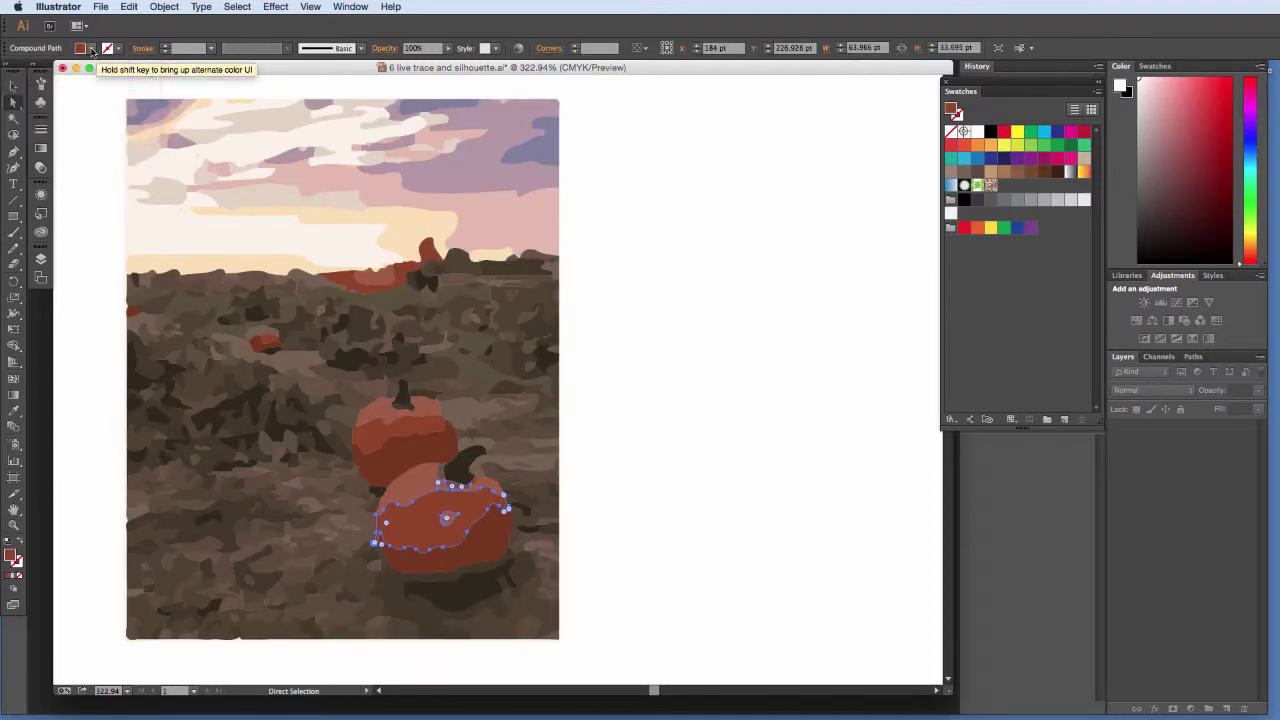
{"action": "left_click", "coordinate": [91, 48]}
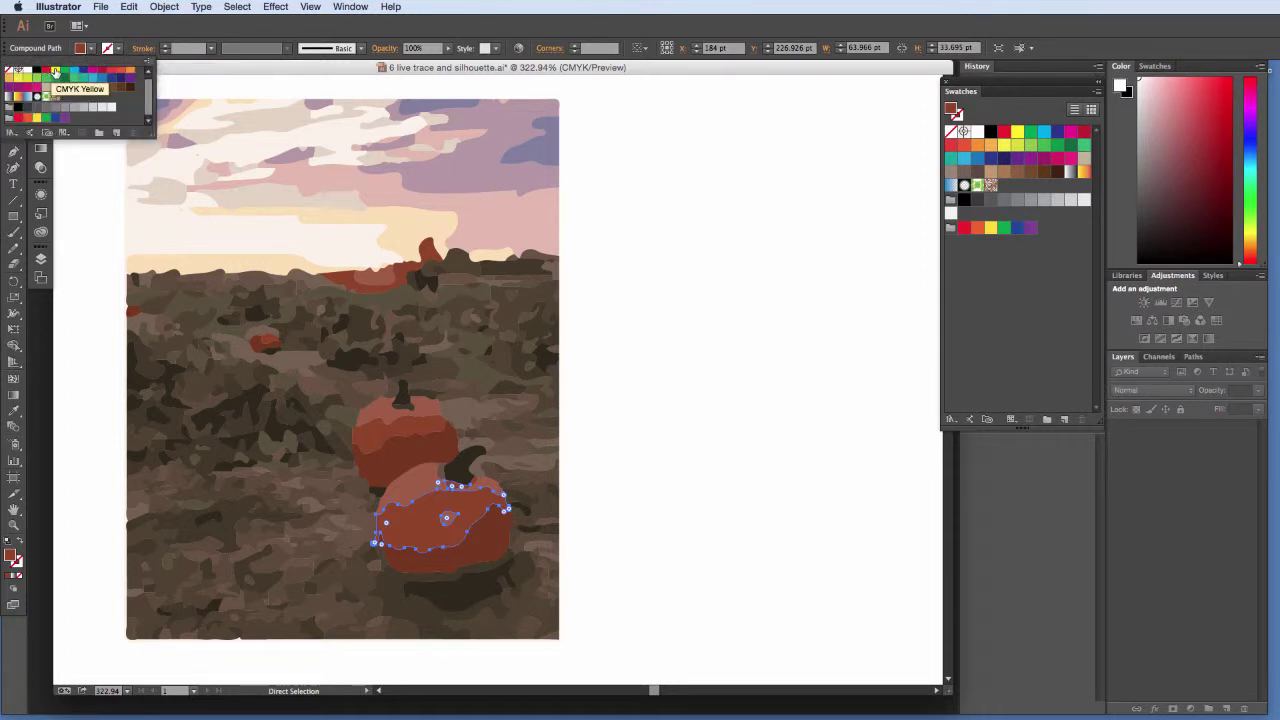
{"action": "left_click", "coordinate": [50, 70]}
{"action": "left_click", "coordinate": [440, 519]}
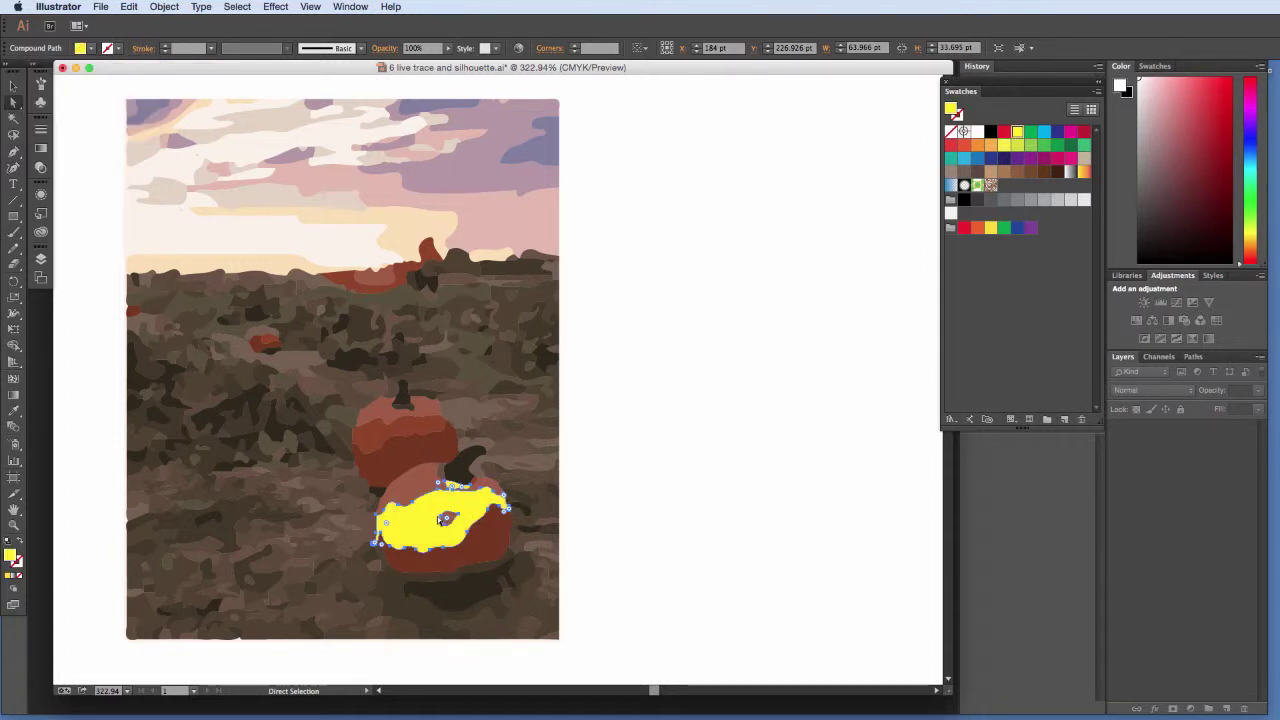
{"action": "key", "text": "ctrl+z"}
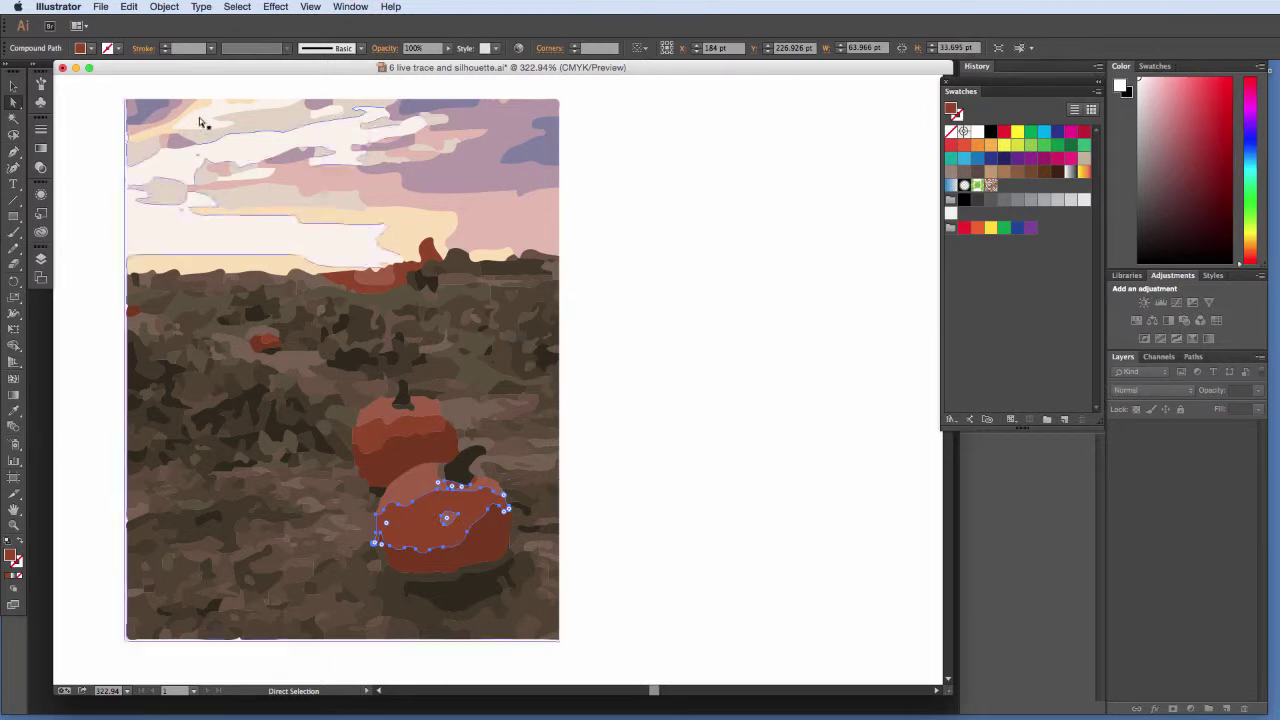
Select all the traced shapes of the pumpkin artwork and group them
{"action": "left_click", "coordinate": [13, 86]}
{"action": "mouse_move", "coordinate": [114, 94]}
{"action": "left_mouse_down"}
{"action": "mouse_move", "coordinate": [508, 612]}
{"action": "mouse_move", "coordinate": [582, 651]}
{"action": "left_mouse_up"}
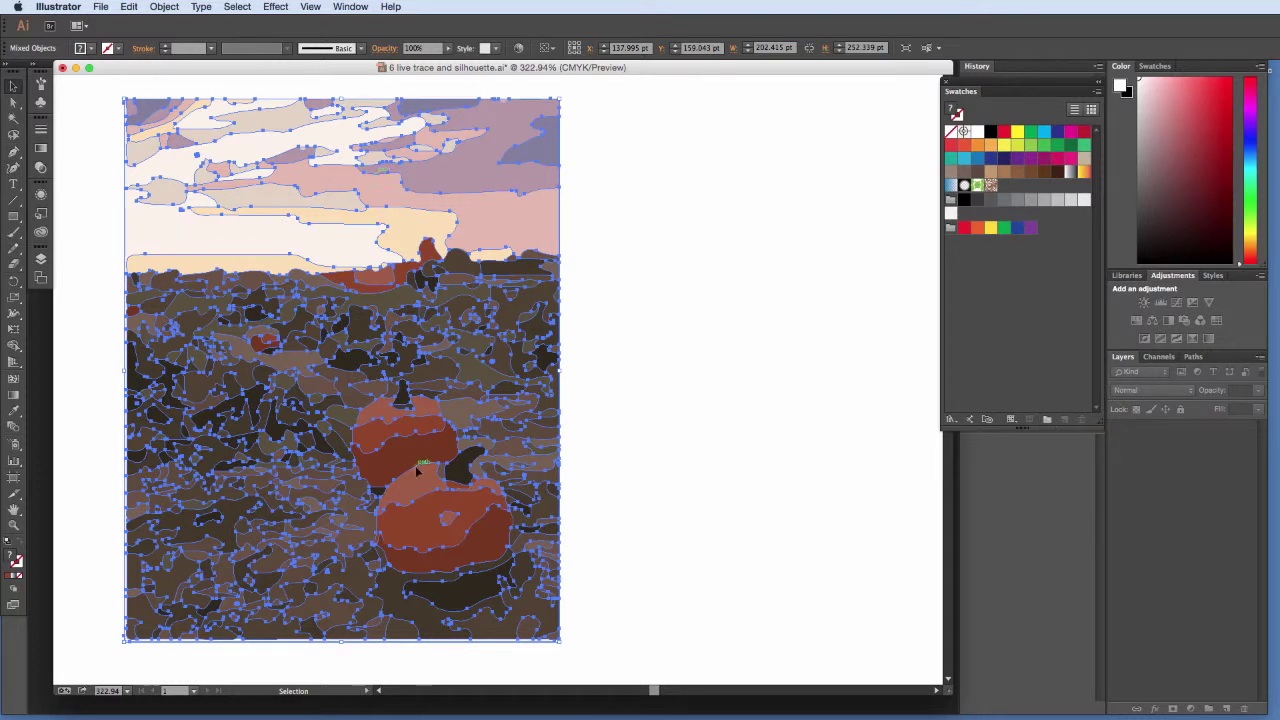
{"action": "key", "text": "super+g"}
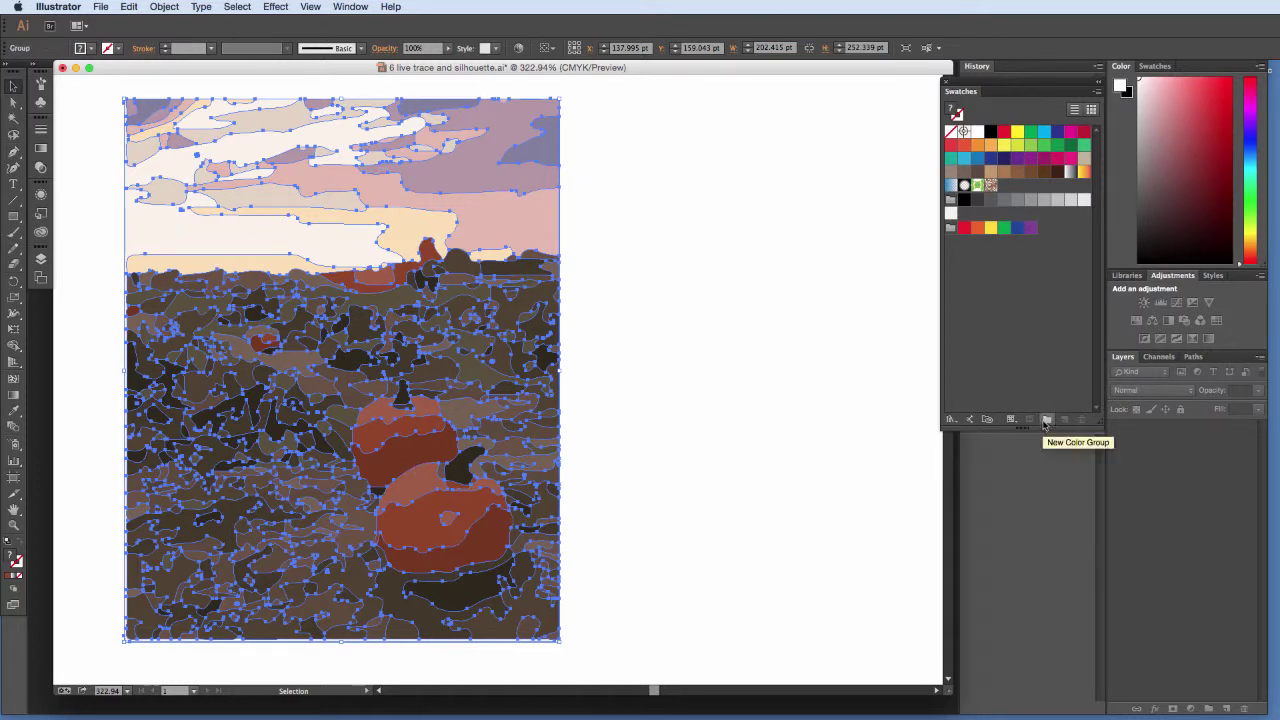
Create a new swatch color group from the selected pumpkin artwork, including swatches for tints, and deselect everything
{"action": "left_click", "coordinate": [1044, 421]}
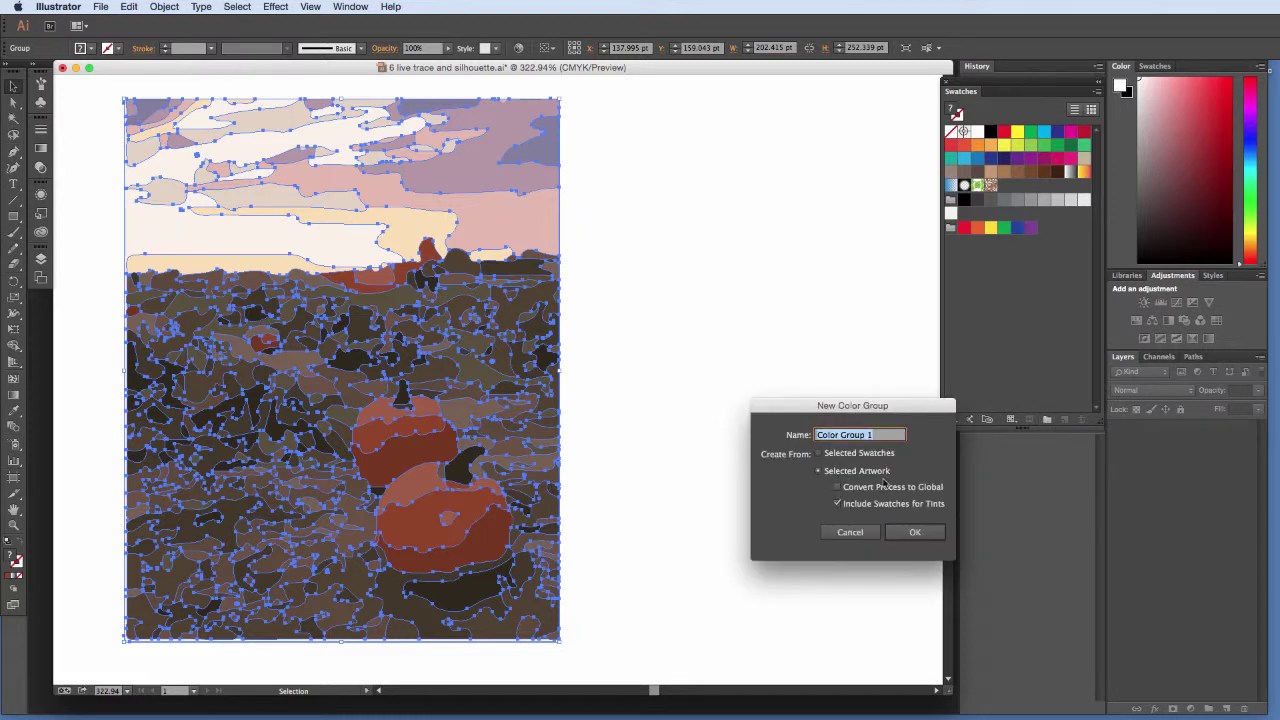
{"action": "left_click", "coordinate": [914, 533]}
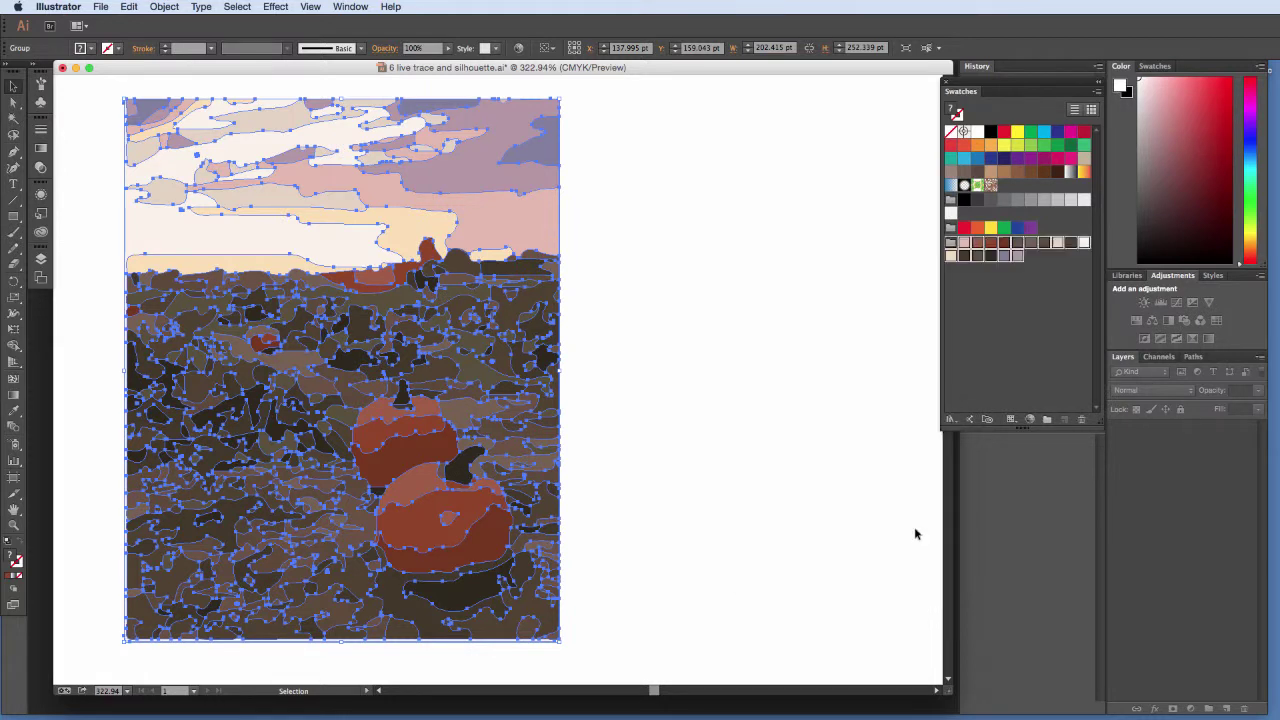
{"action": "left_click", "coordinate": [1028, 289]}
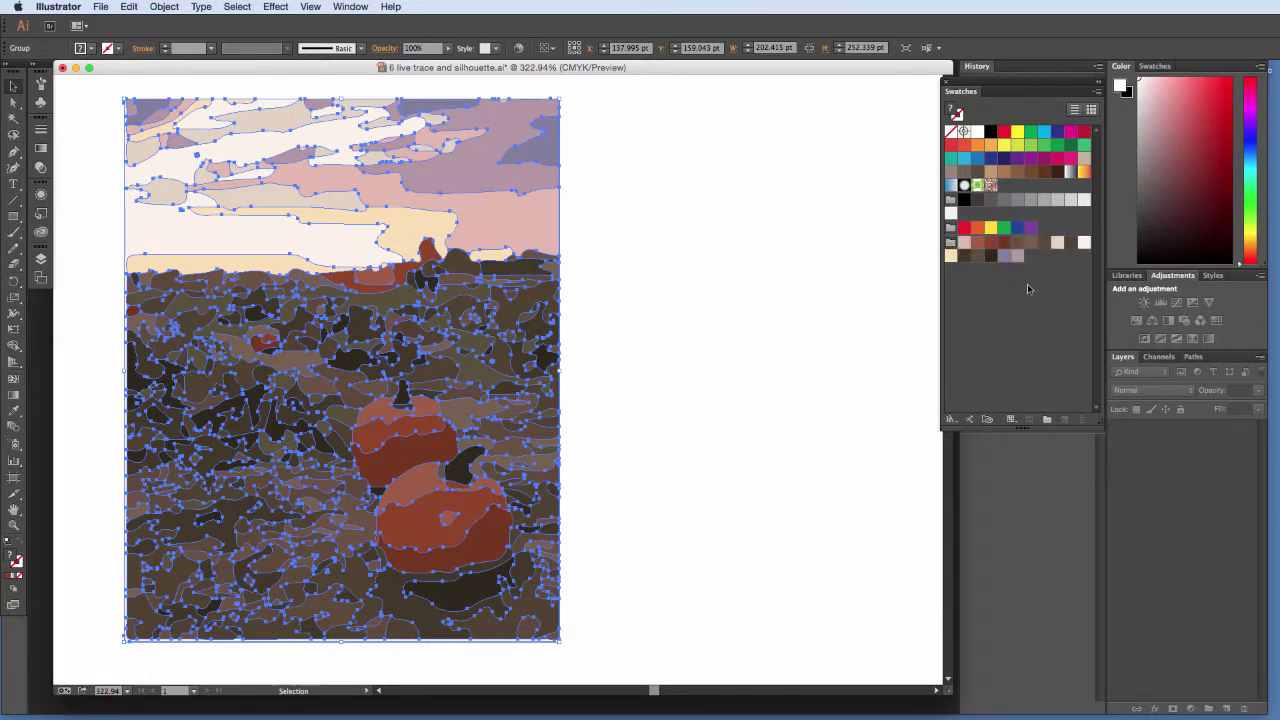
{"action": "left_click", "coordinate": [691, 256]}
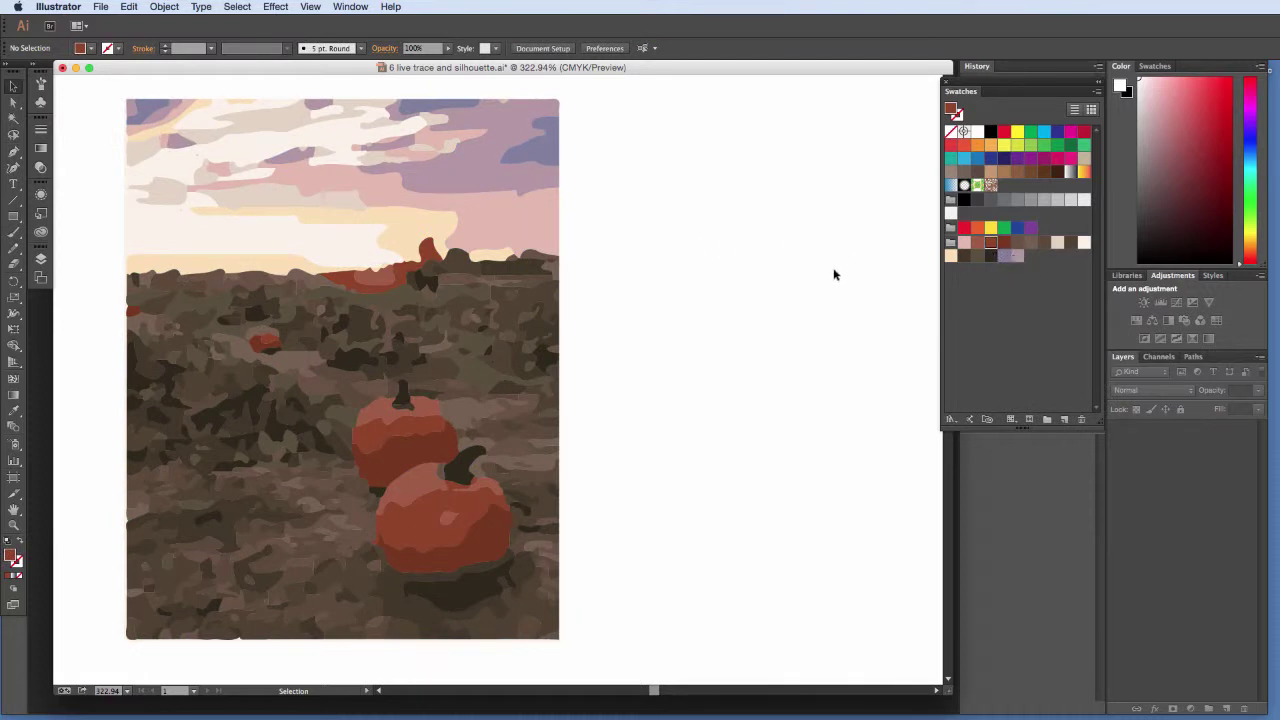
Trace the photo of the four running children with Image Trace using the Silhouettes preset
{"action": "scroll", "coordinate": [738, 322], "scroll_direction": "down", "scroll_amount": 5}
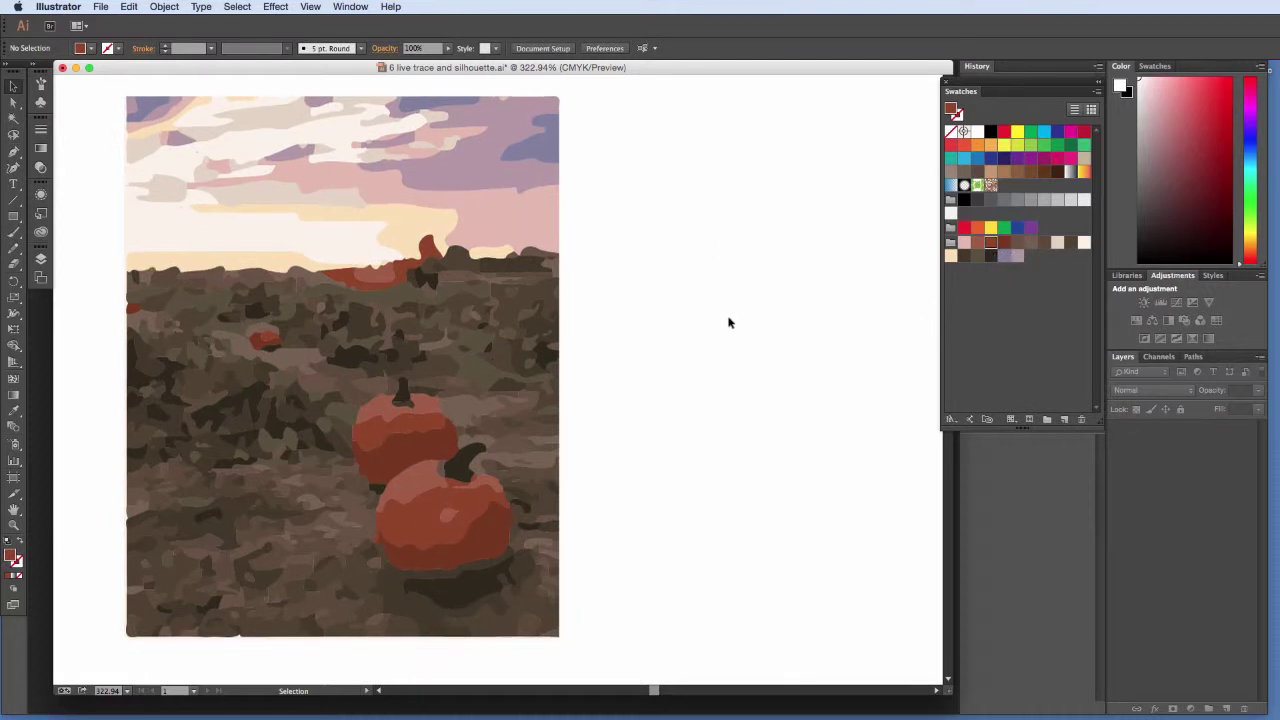
{"action": "scroll", "coordinate": [729, 322], "scroll_direction": "down", "scroll_amount": 3}
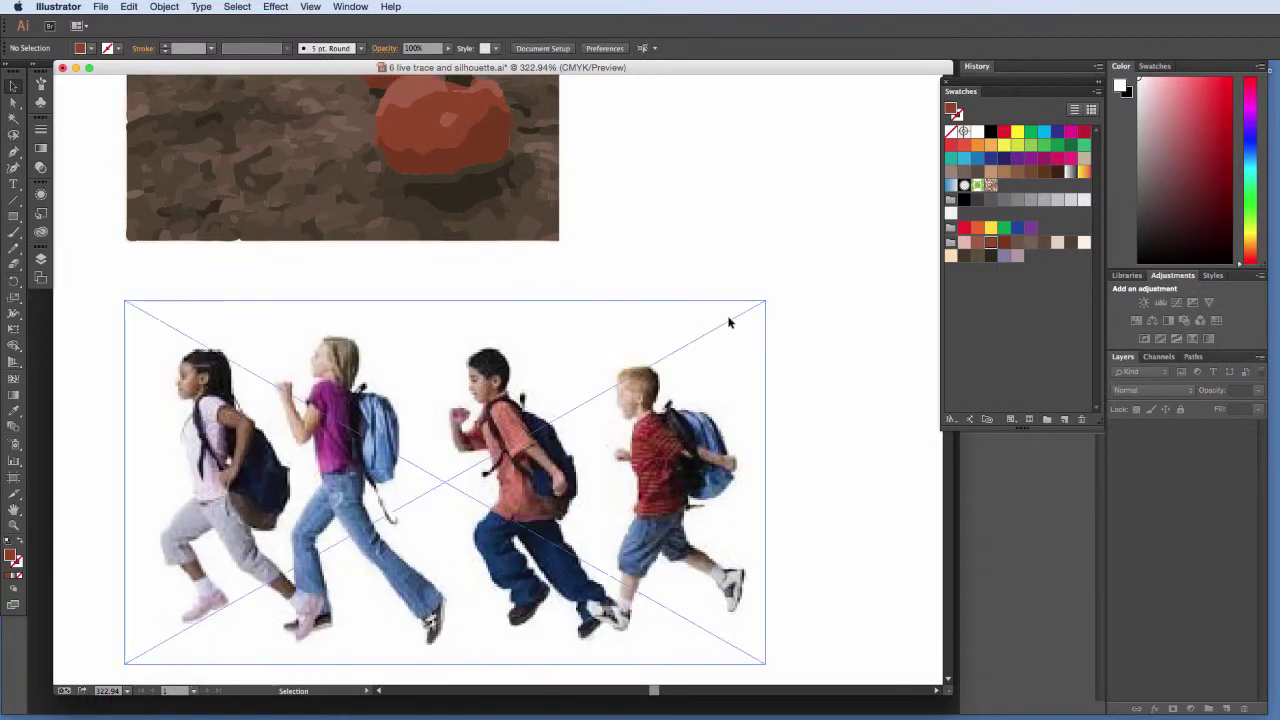
{"action": "scroll", "coordinate": [731, 322], "scroll_direction": "down", "scroll_amount": 1}
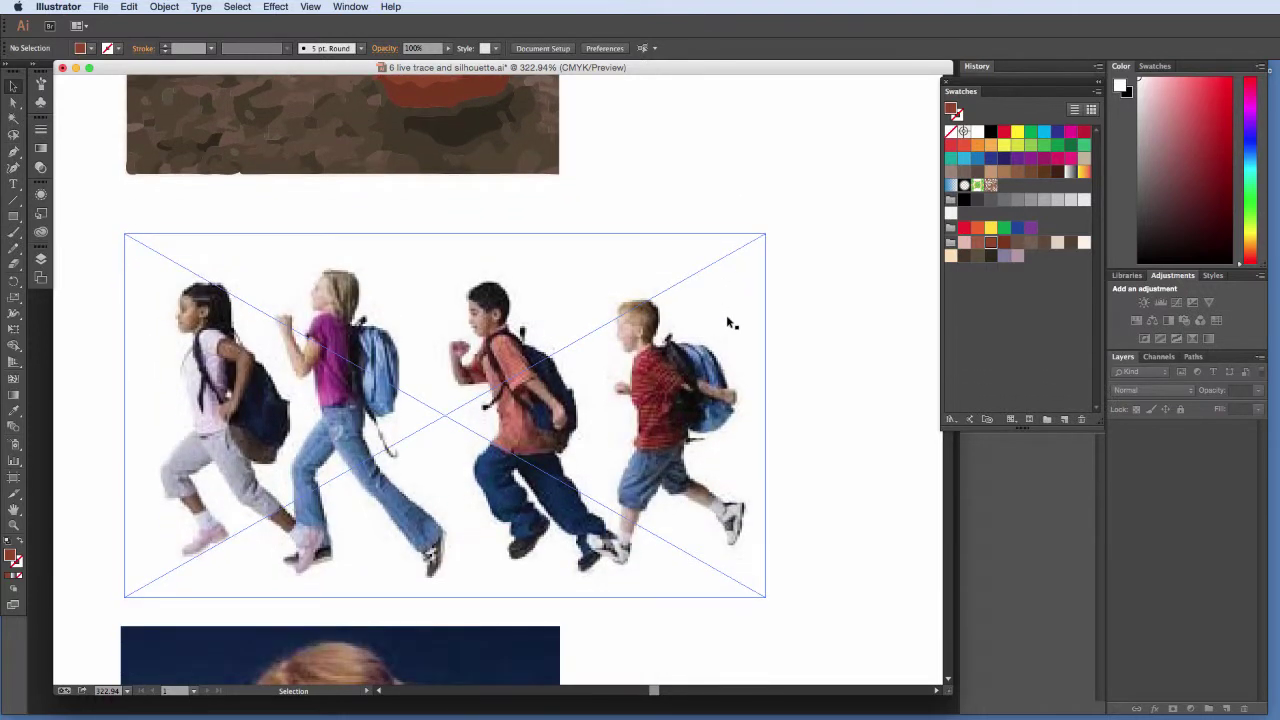
{"action": "left_click", "coordinate": [699, 339]}
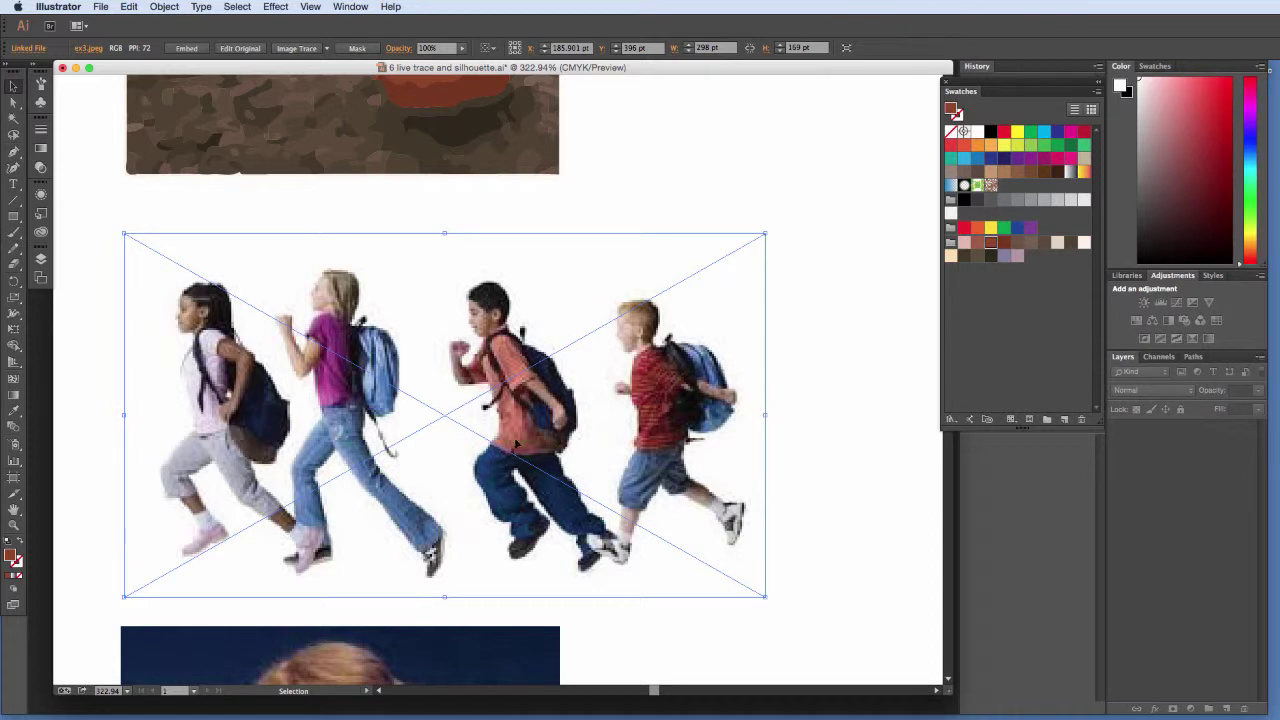
{"action": "left_click", "coordinate": [327, 48]}
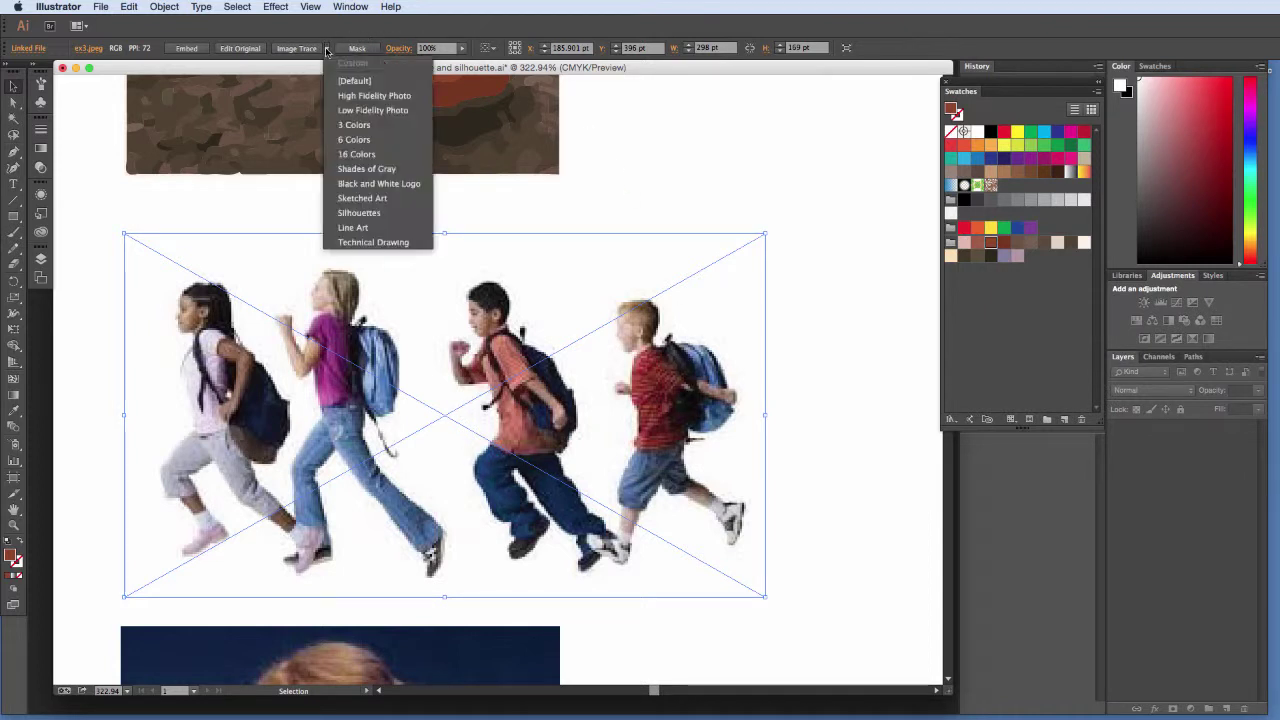
{"action": "left_click", "coordinate": [348, 214]}
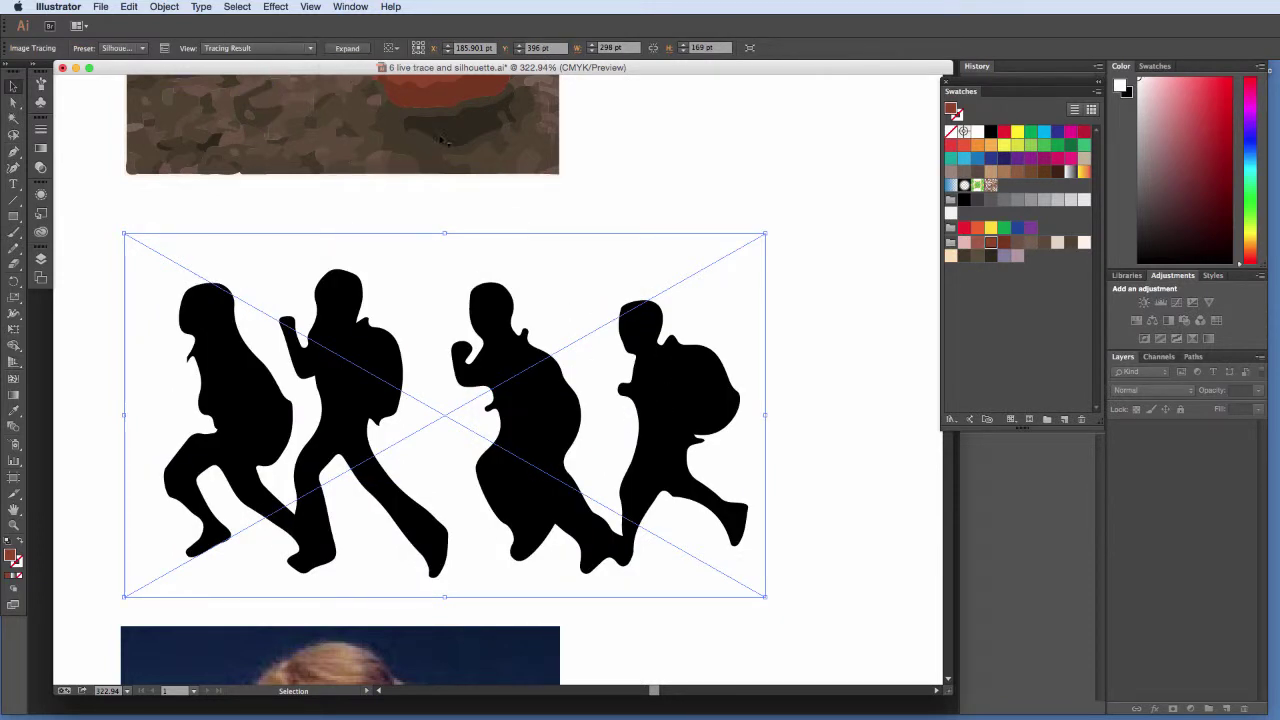
Set the children's silhouette tracing to threshold 230 and path fitting 70%, try Snap Curves To Lines, and turn that option off again
{"action": "left_click", "coordinate": [164, 48]}
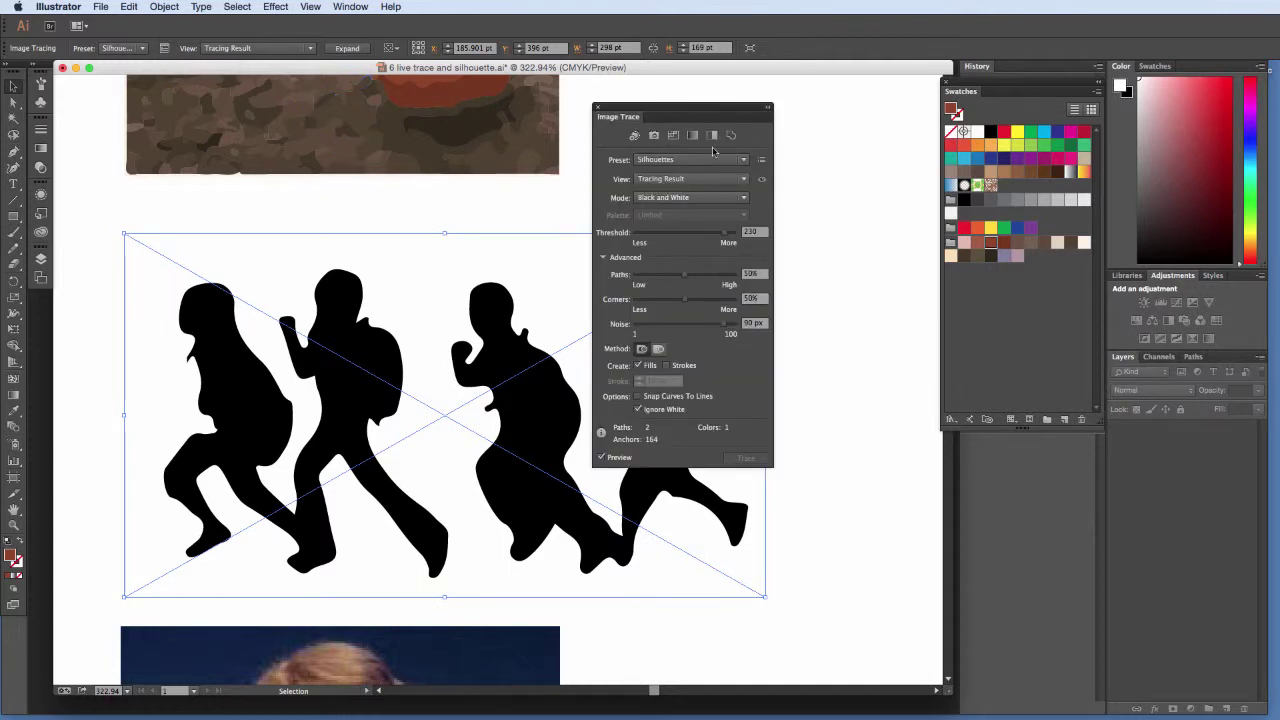
{"action": "left_click_drag", "start_coordinate": [700, 116], "coordinate": [829, 89]}
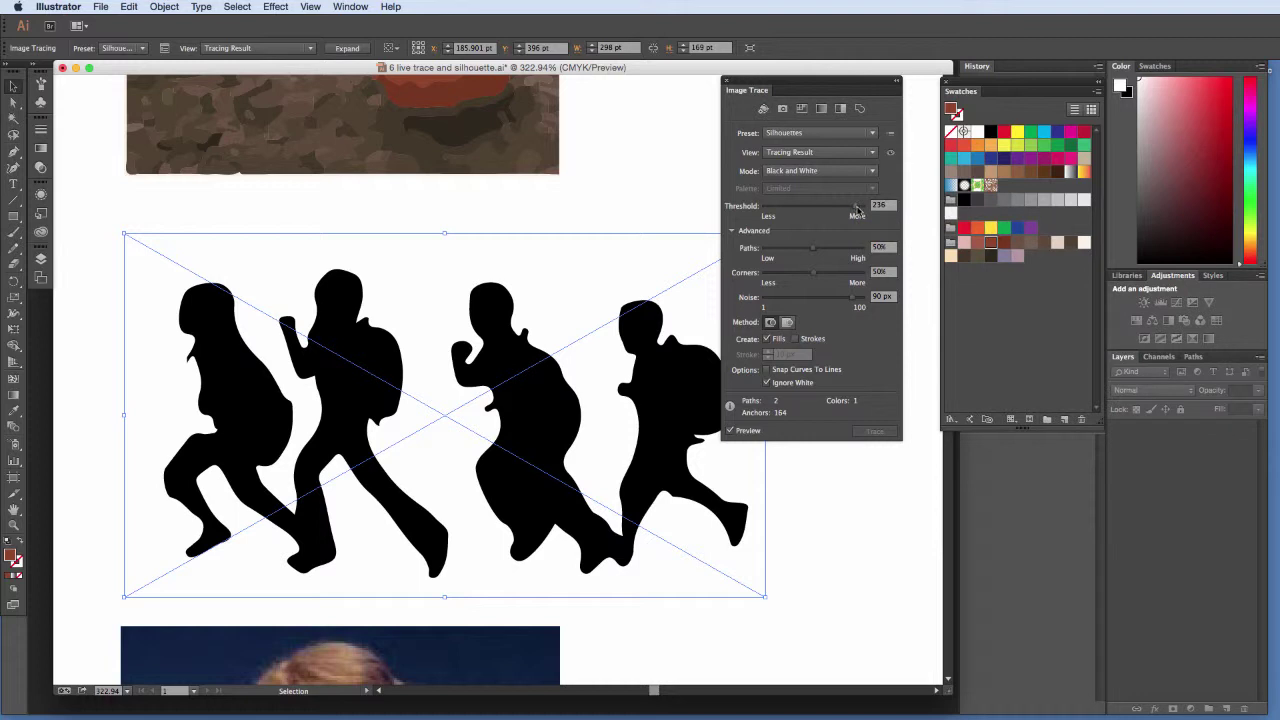
{"action": "mouse_move", "coordinate": [857, 210]}
{"action": "left_mouse_down"}
{"action": "mouse_move", "coordinate": [839, 210]}
{"action": "mouse_move", "coordinate": [855, 211]}
{"action": "left_mouse_up"}
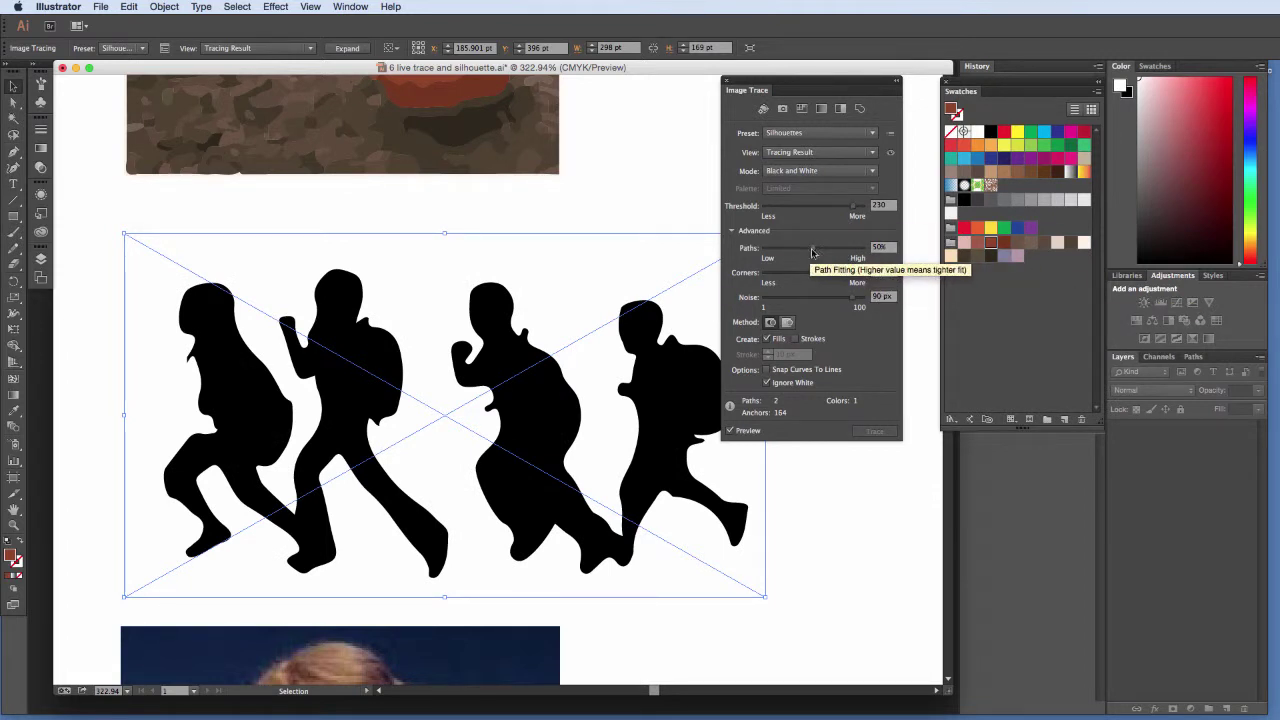
{"action": "left_click_drag", "start_coordinate": [812, 252], "coordinate": [831, 251]}
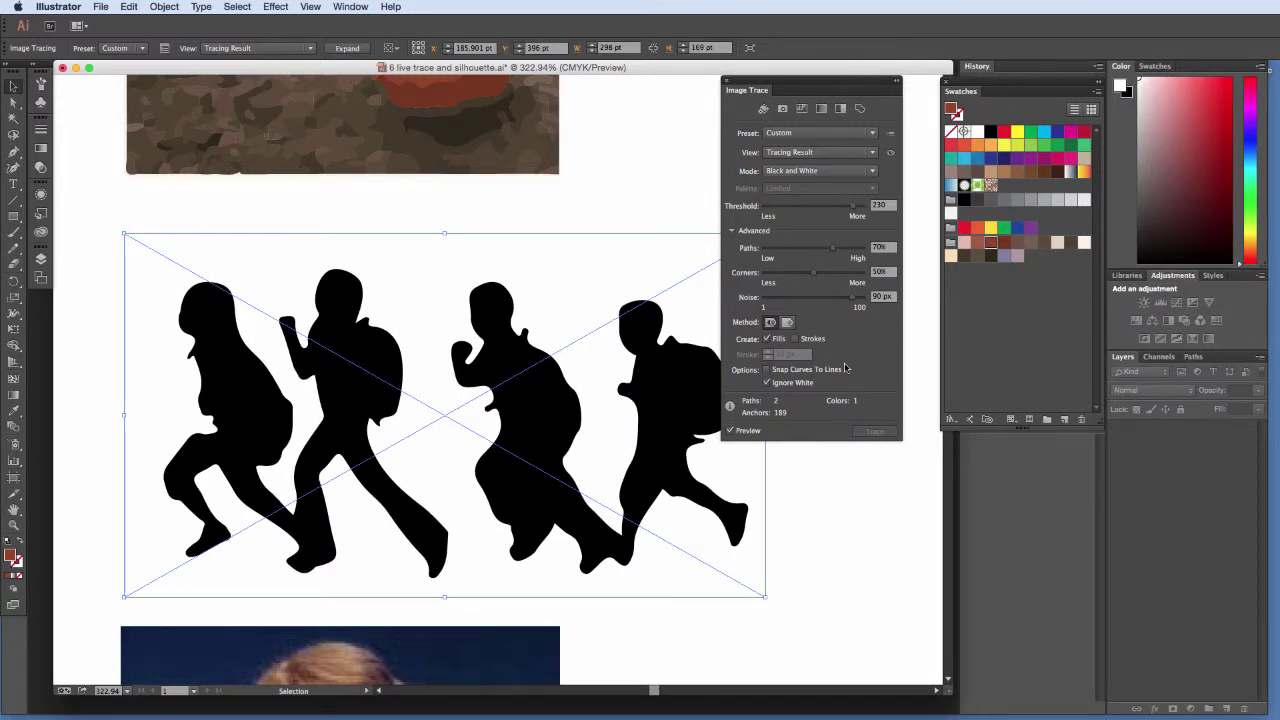
{"action": "left_click", "coordinate": [767, 370]}
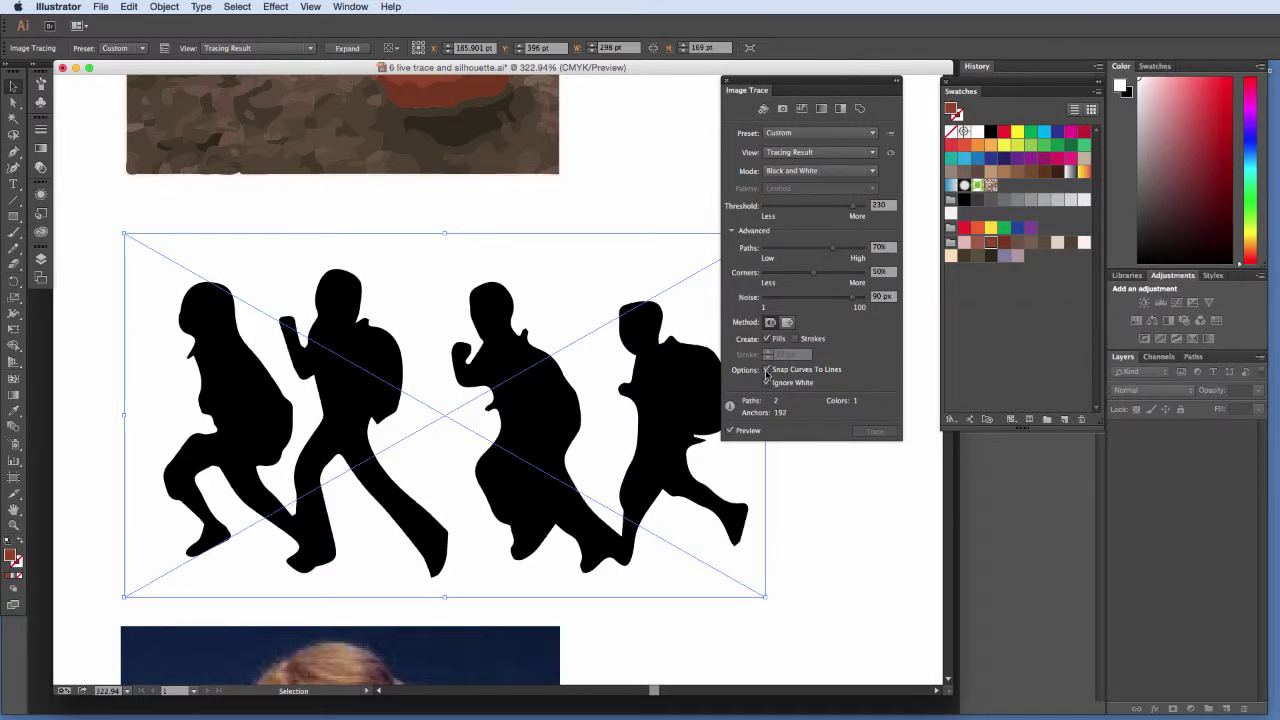
{"action": "left_click", "coordinate": [767, 370]}
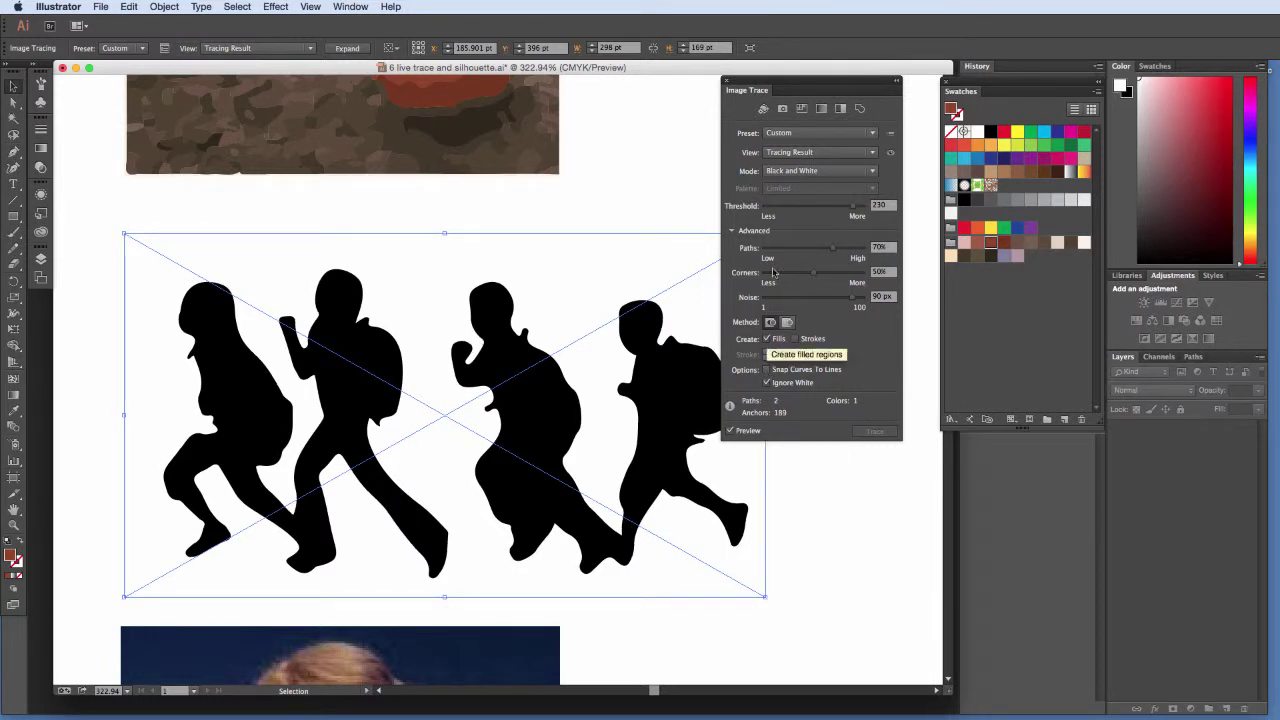
{"action": "left_click", "coordinate": [727, 81]}
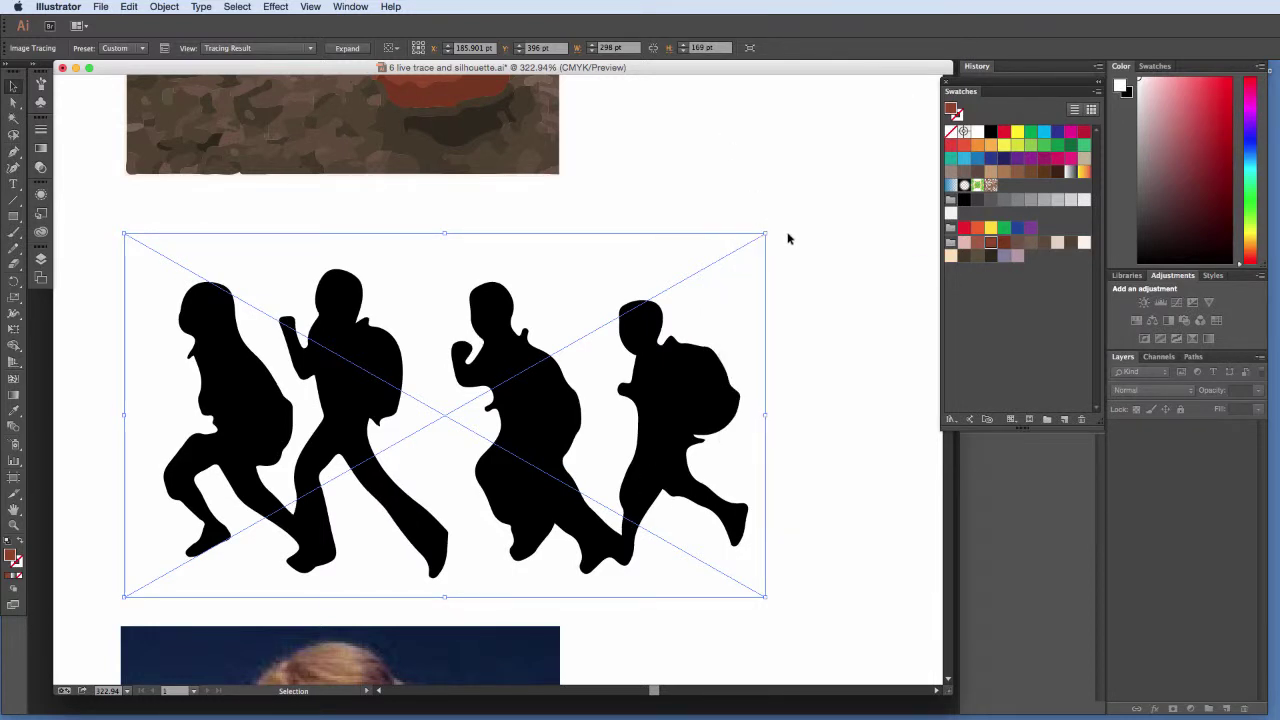
Trace the portrait photo of the woman against the blue background with the 16 Colors preset and switch the tracing to Low Color
{"action": "scroll", "coordinate": [789, 237], "scroll_direction": "down", "scroll_amount": 2}
{"action": "scroll", "coordinate": [789, 237], "scroll_direction": "down", "scroll_amount": 10}
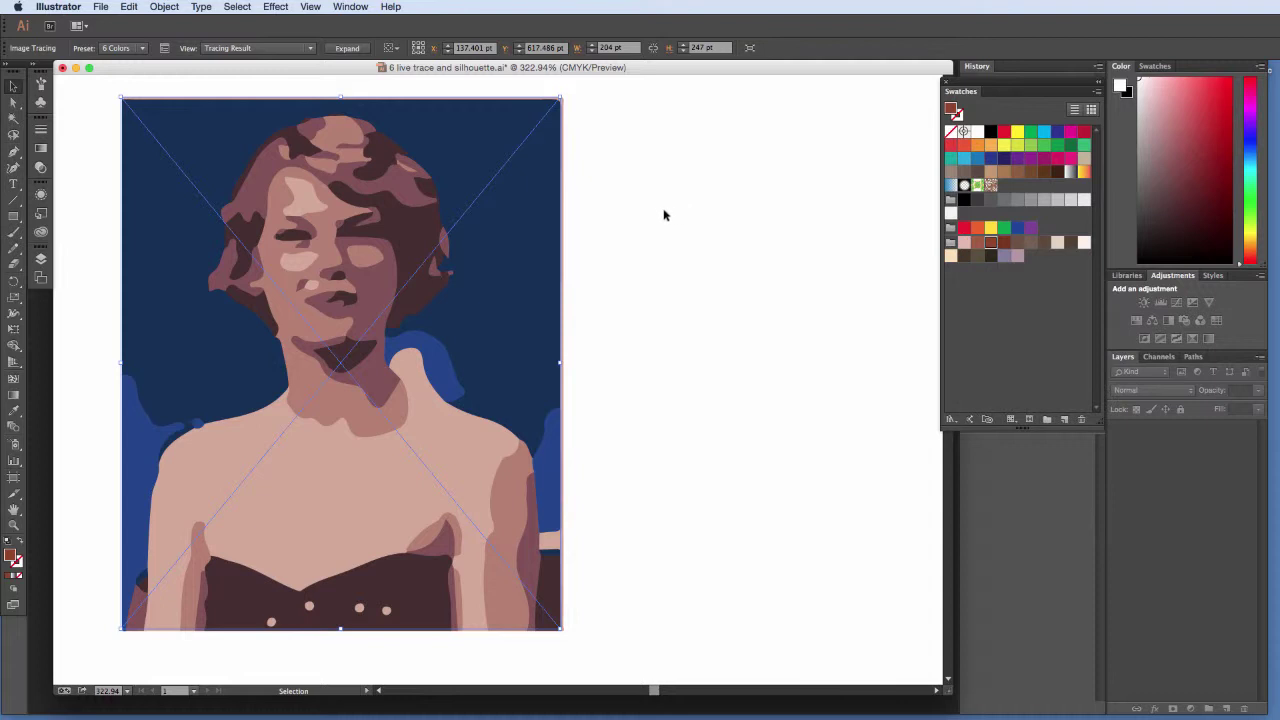
{"action": "left_click", "coordinate": [141, 49]}
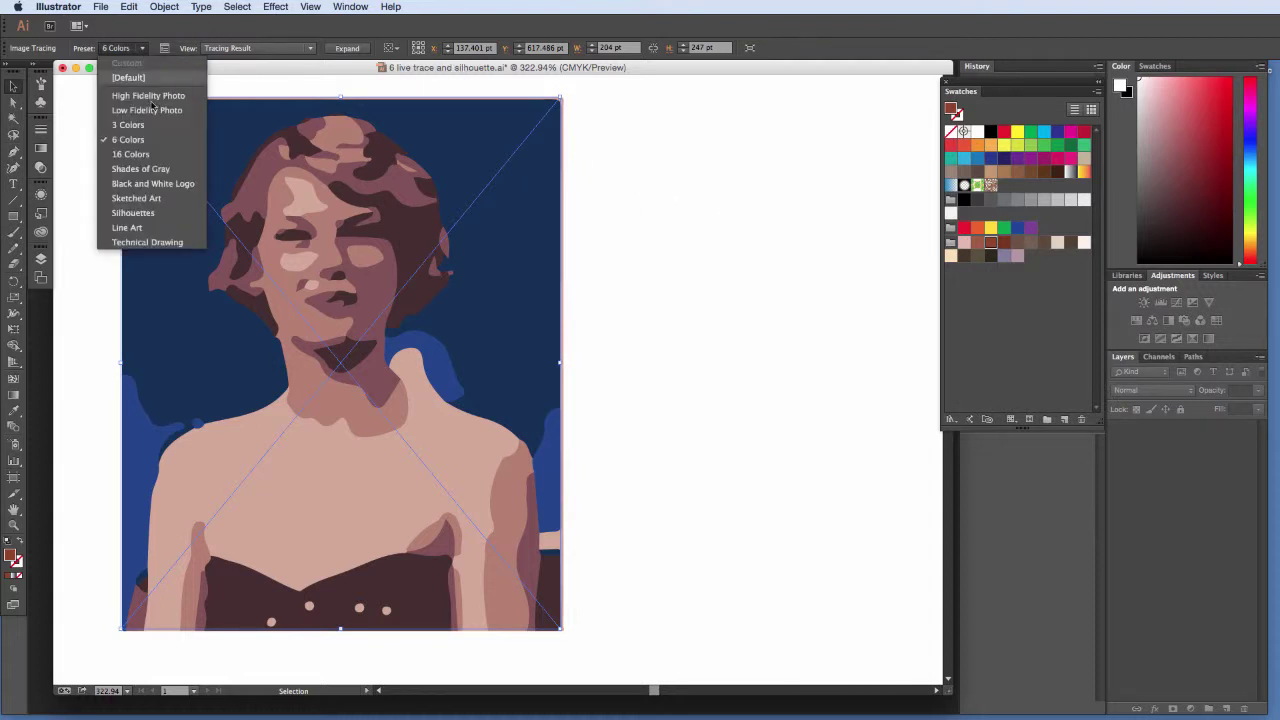
{"action": "left_click", "coordinate": [148, 151]}
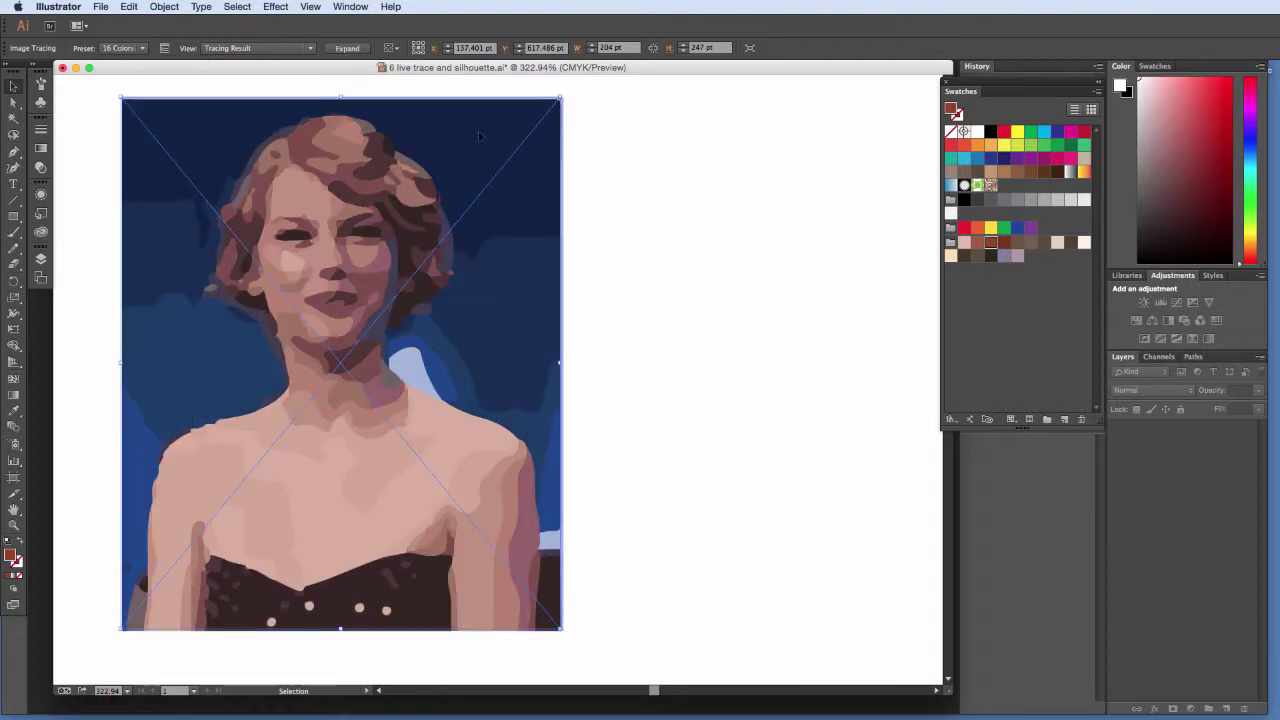
{"action": "left_click", "coordinate": [164, 48]}
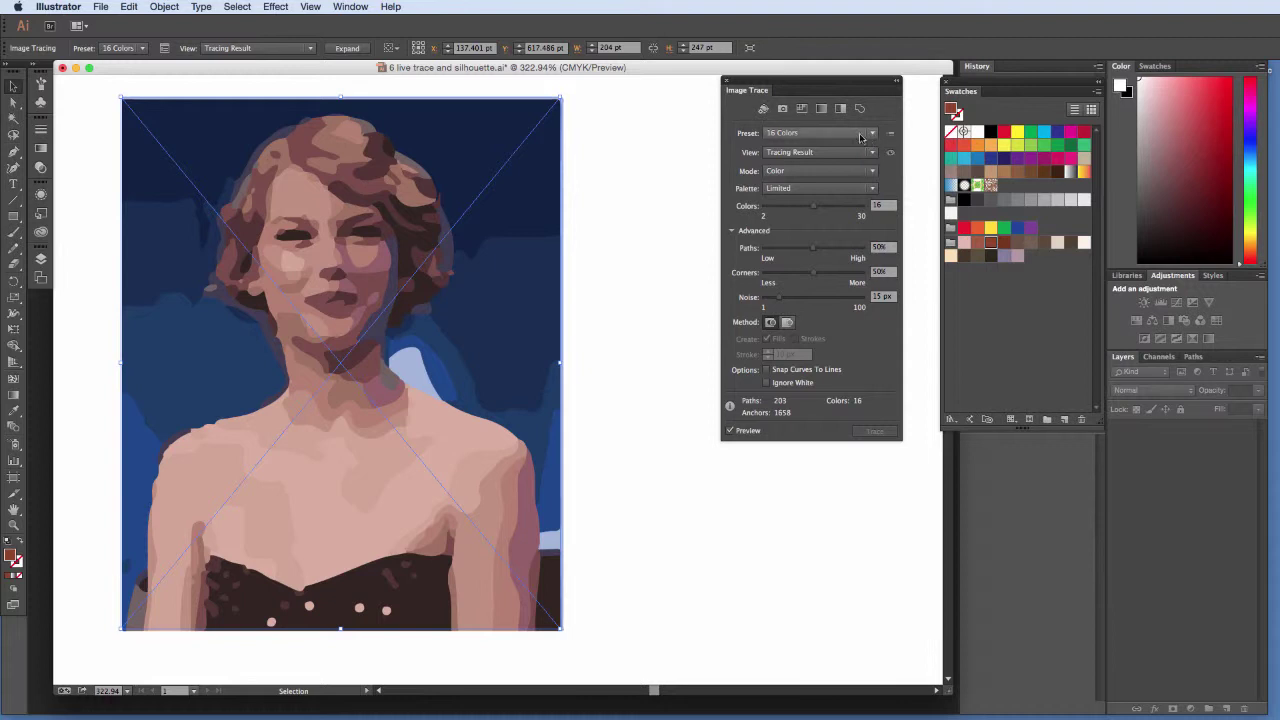
{"action": "left_click", "coordinate": [801, 108]}
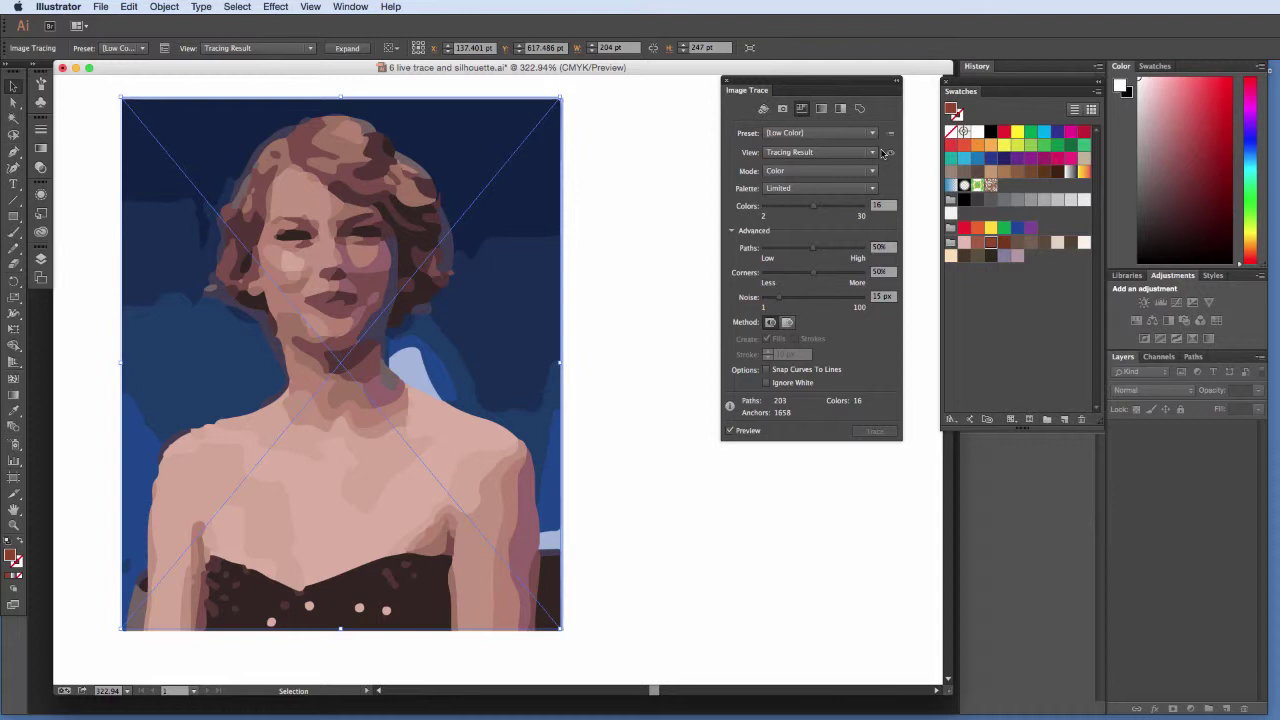